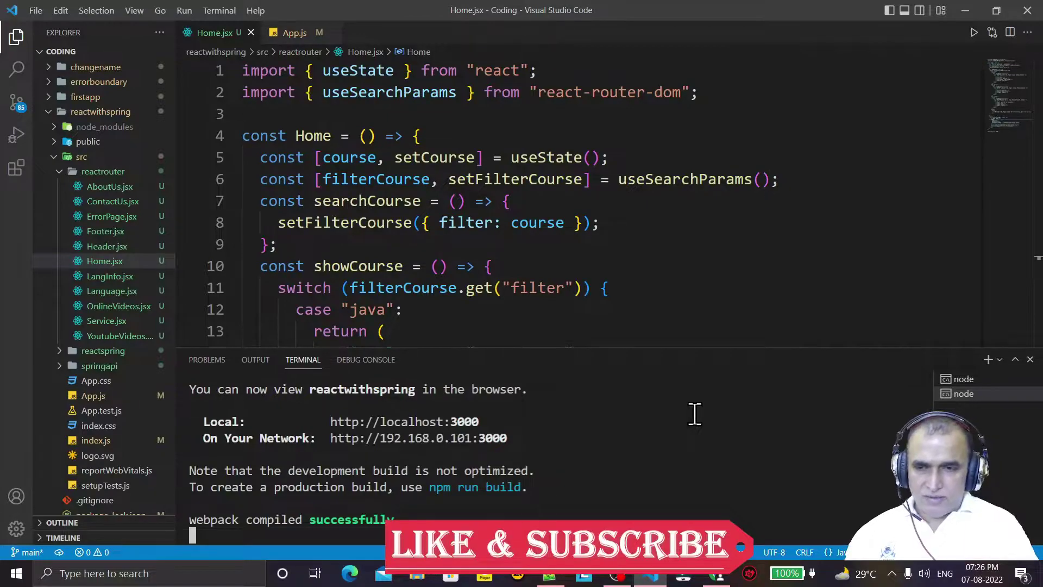
- Review the running app in Chrome: Languages page, Home page, and its 'Home Page' heading
{"action": "left_click", "coordinate": [715, 288]}
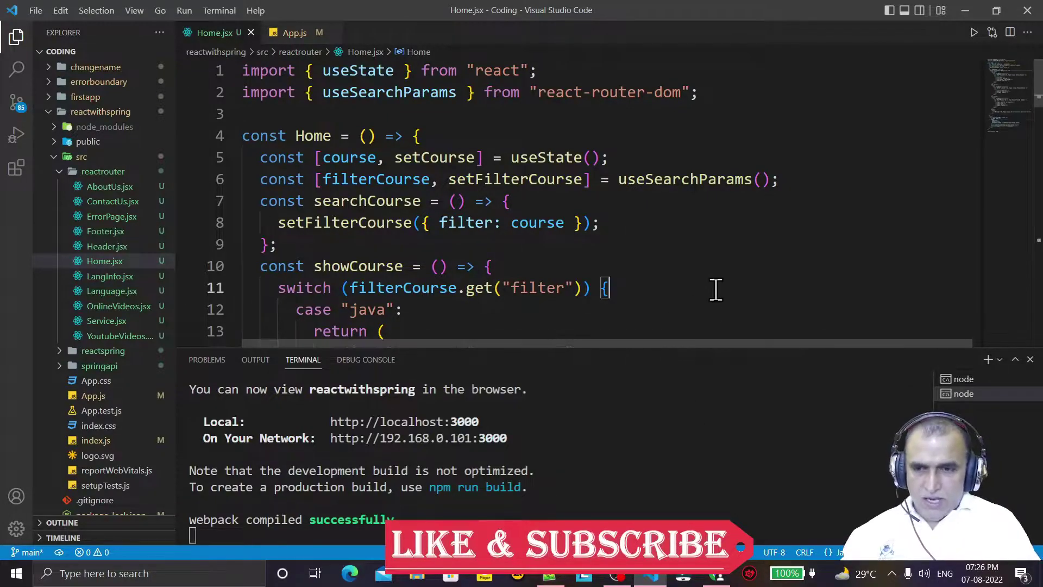
{"action": "left_click", "coordinate": [717, 575]}
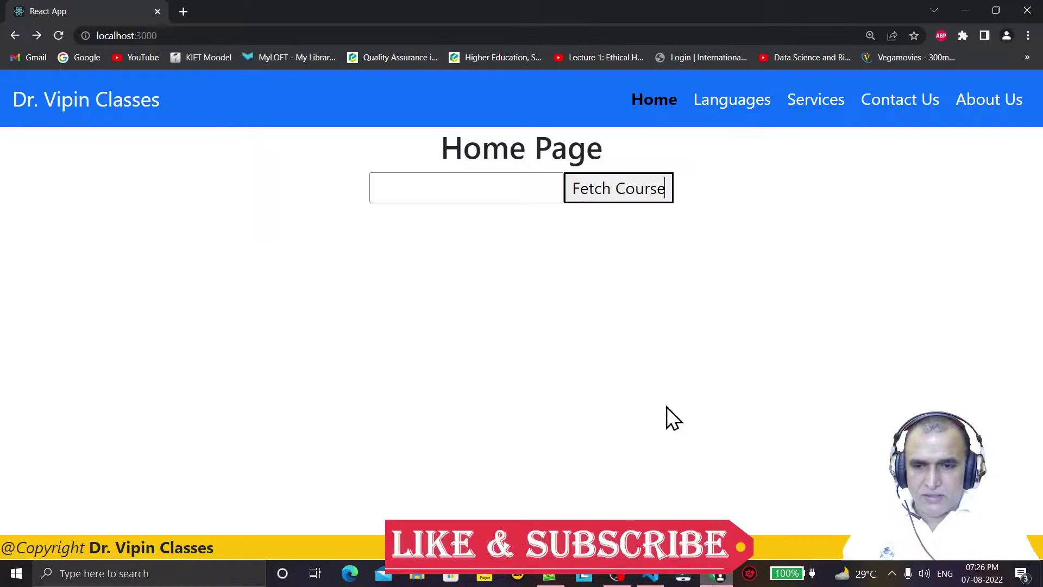
{"action": "left_click", "coordinate": [733, 104]}
{"action": "left_click", "coordinate": [655, 99]}
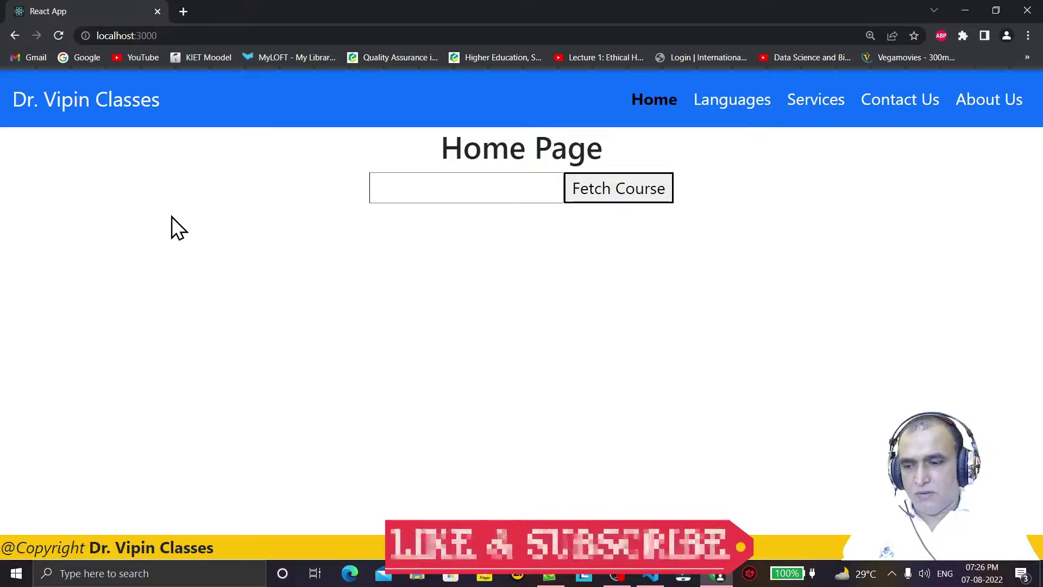
{"action": "left_click", "coordinate": [436, 184]}
{"action": "left_click", "coordinate": [523, 297]}
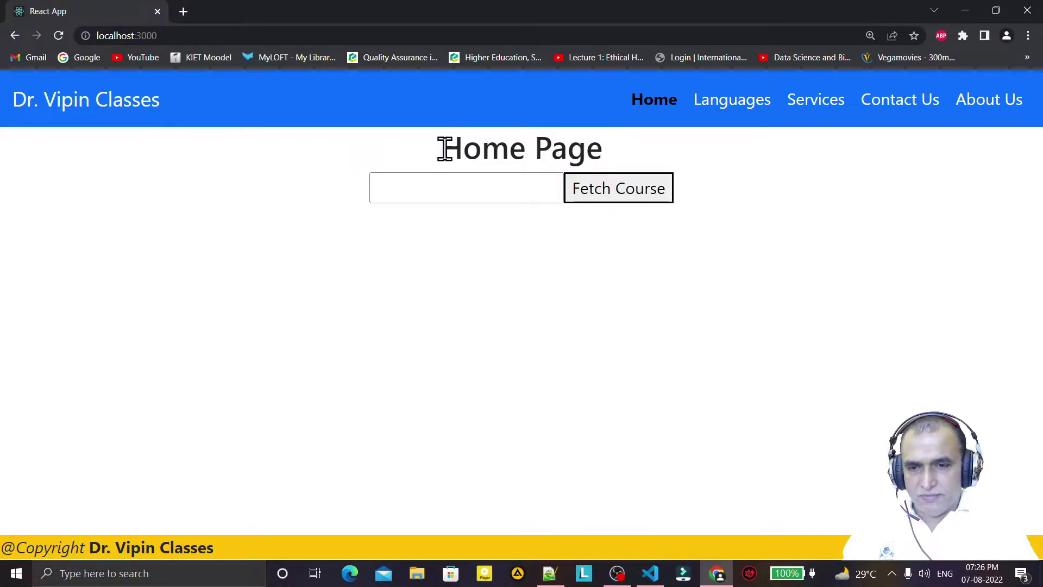
{"action": "mouse_move", "coordinate": [440, 147]}
{"action": "left_mouse_down"}
{"action": "mouse_move", "coordinate": [592, 145]}
{"action": "mouse_move", "coordinate": [617, 158]}
{"action": "left_mouse_up"}
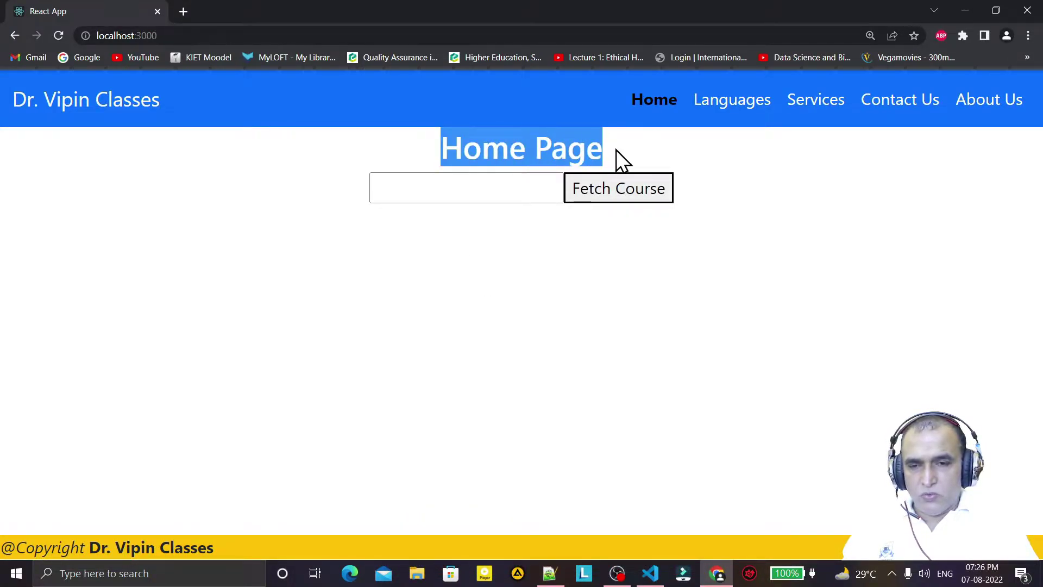
{"action": "left_click", "coordinate": [573, 306]}
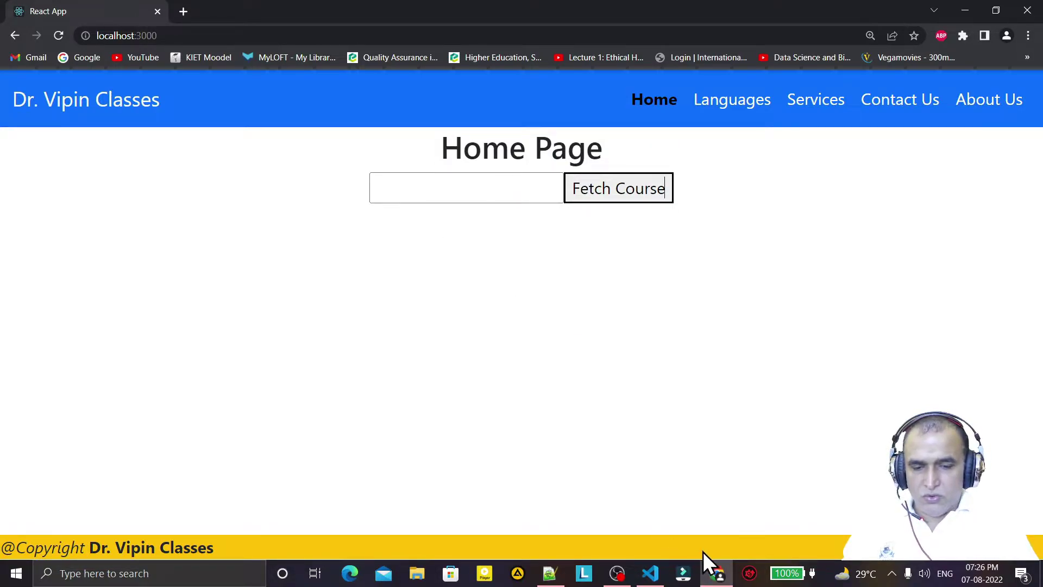
- Inspect App.js's root route with path '/' rendering the Home element on line 21
{"action": "left_click", "coordinate": [649, 573]}
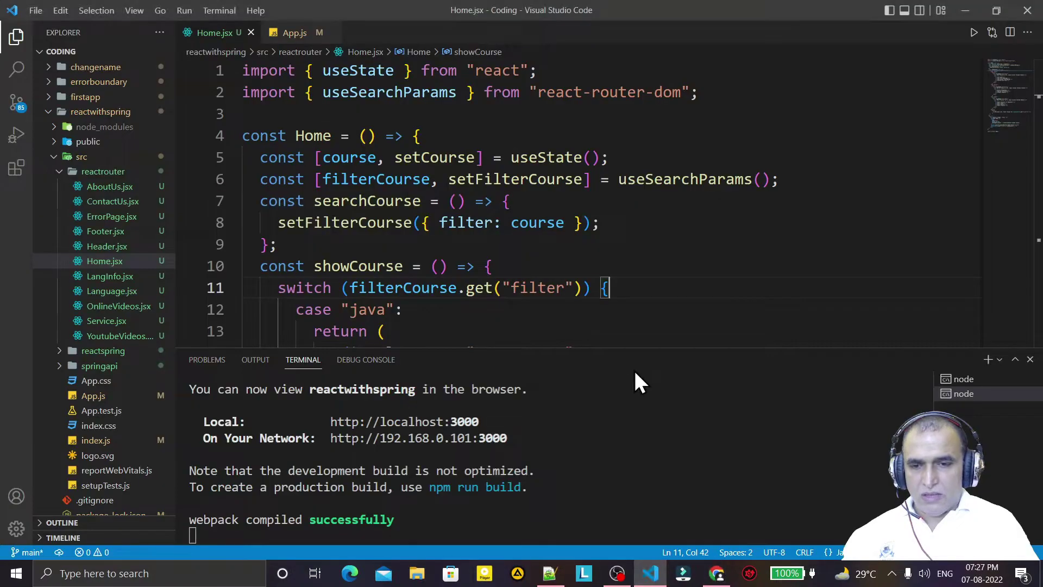
{"action": "left_click", "coordinate": [286, 33]}
{"action": "left_click", "coordinate": [714, 214]}
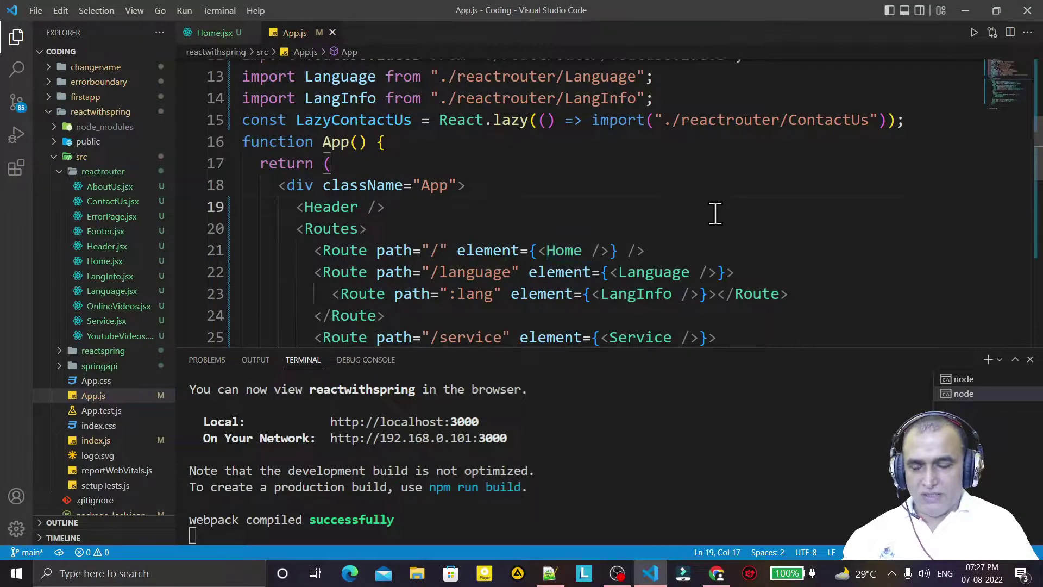
{"action": "left_click", "coordinate": [430, 250]}
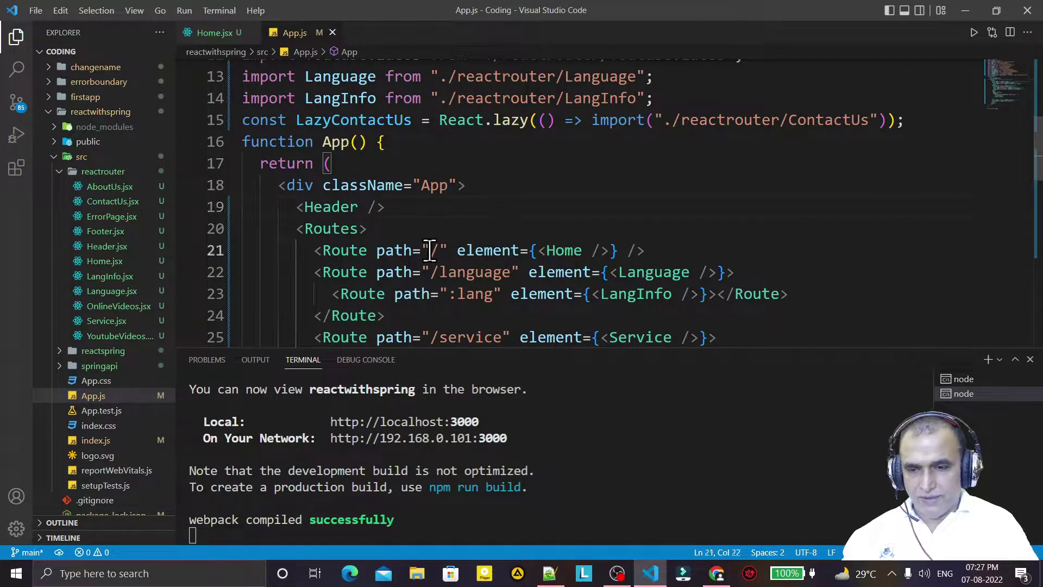
{"action": "left_click_drag", "start_coordinate": [438, 250], "coordinate": [429, 250]}
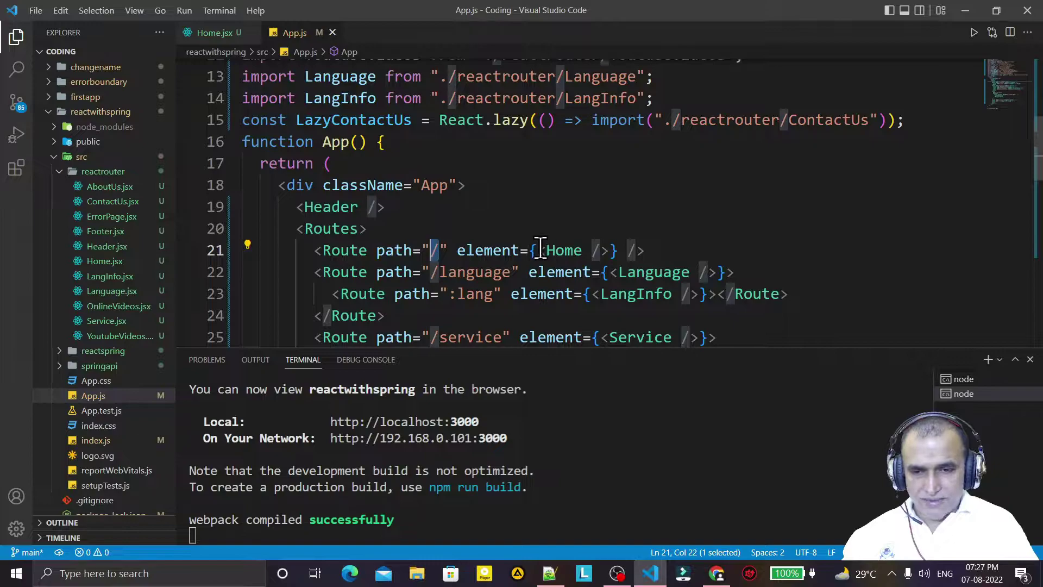
{"action": "left_click_drag", "start_coordinate": [538, 249], "coordinate": [615, 250]}
{"action": "left_click", "coordinate": [620, 251]}
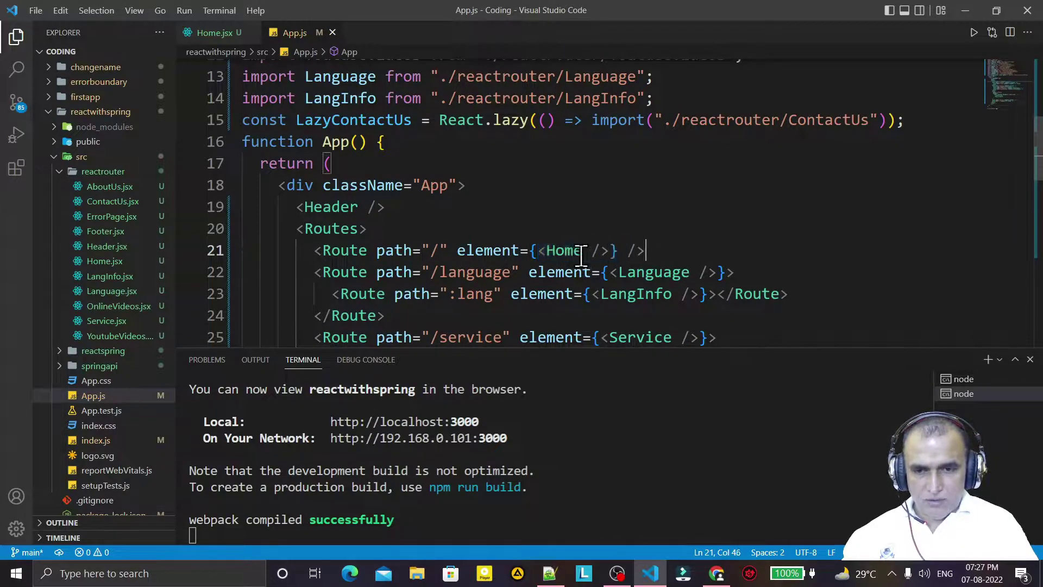
{"action": "left_click_drag", "start_coordinate": [538, 250], "coordinate": [605, 246]}
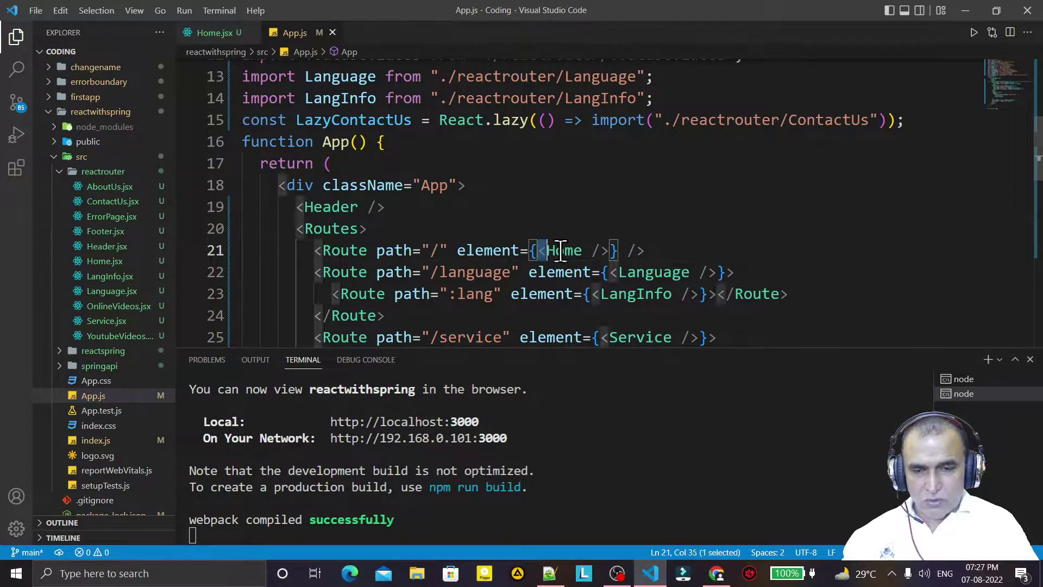
{"action": "left_click", "coordinate": [705, 237]}
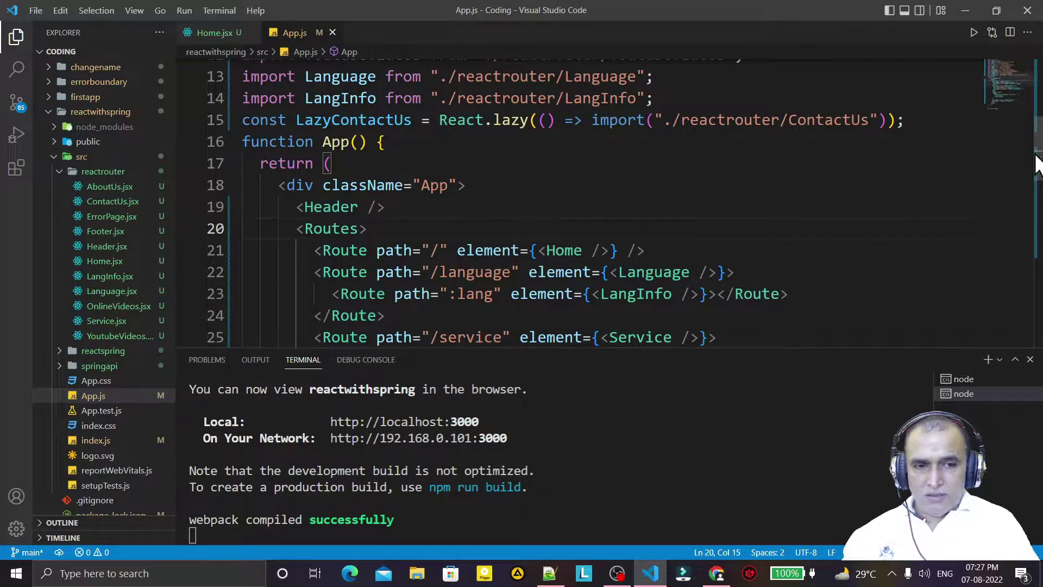
{"action": "scroll", "coordinate": [1039, 184], "scroll_direction": "down", "scroll_amount": 2}
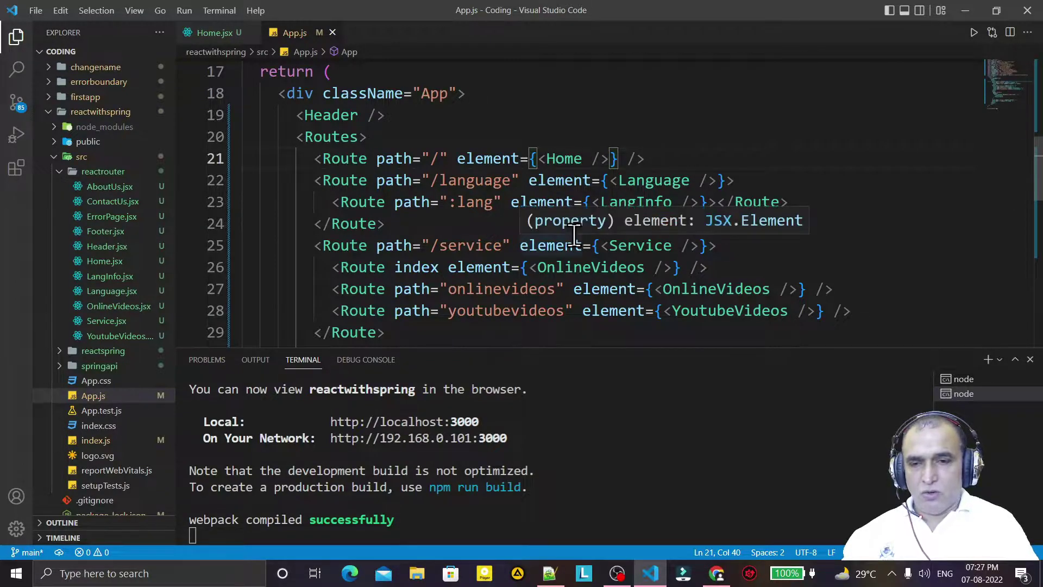
{"action": "left_click", "coordinate": [731, 127]}
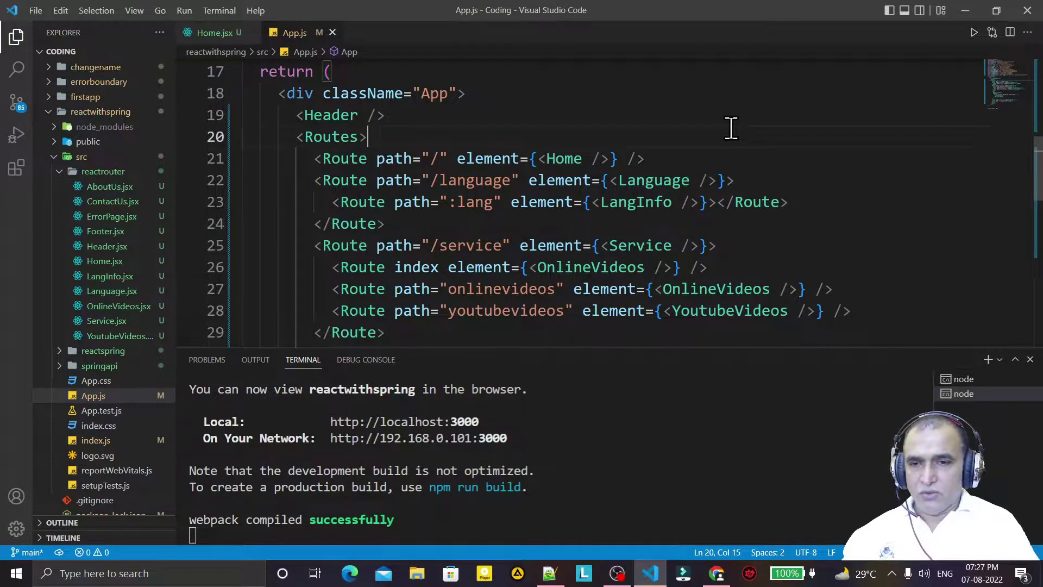
- Recheck Home.jsx and the browser's fixed 'Home Page' heading before changing it
{"action": "left_click", "coordinate": [208, 34]}
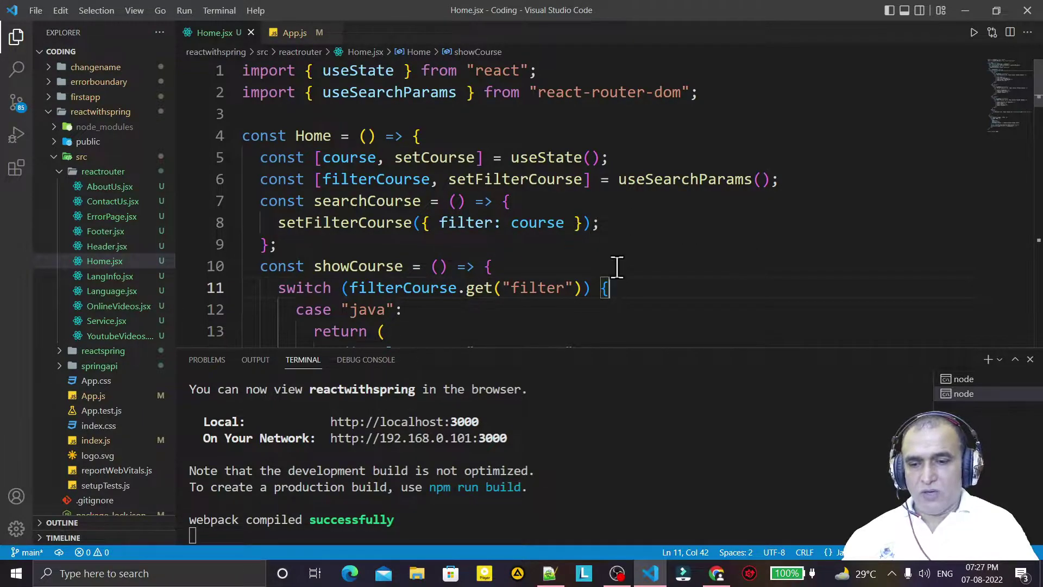
{"action": "left_click", "coordinate": [716, 573]}
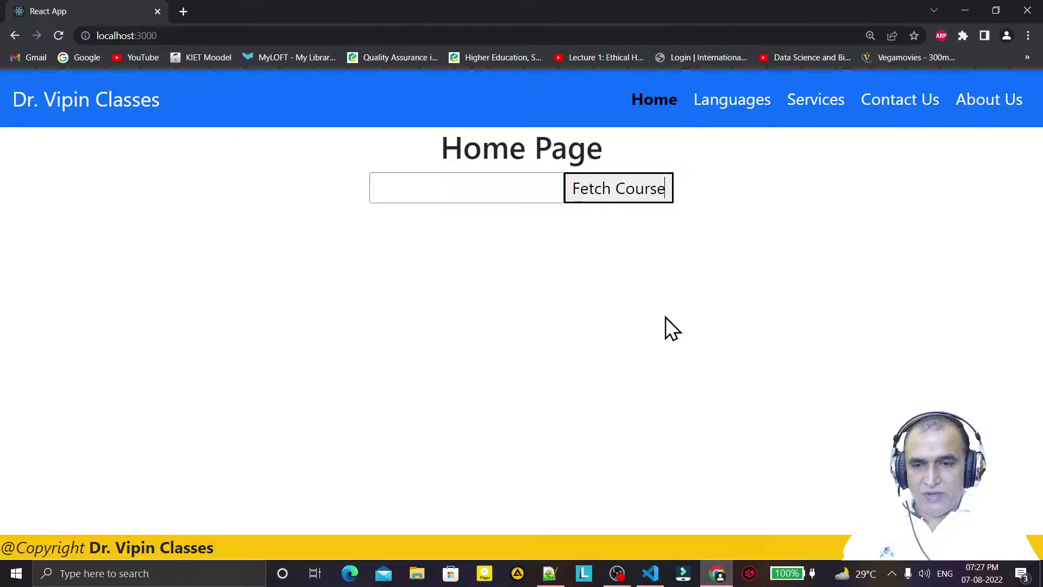
{"action": "left_click_drag", "start_coordinate": [443, 144], "coordinate": [612, 288]}
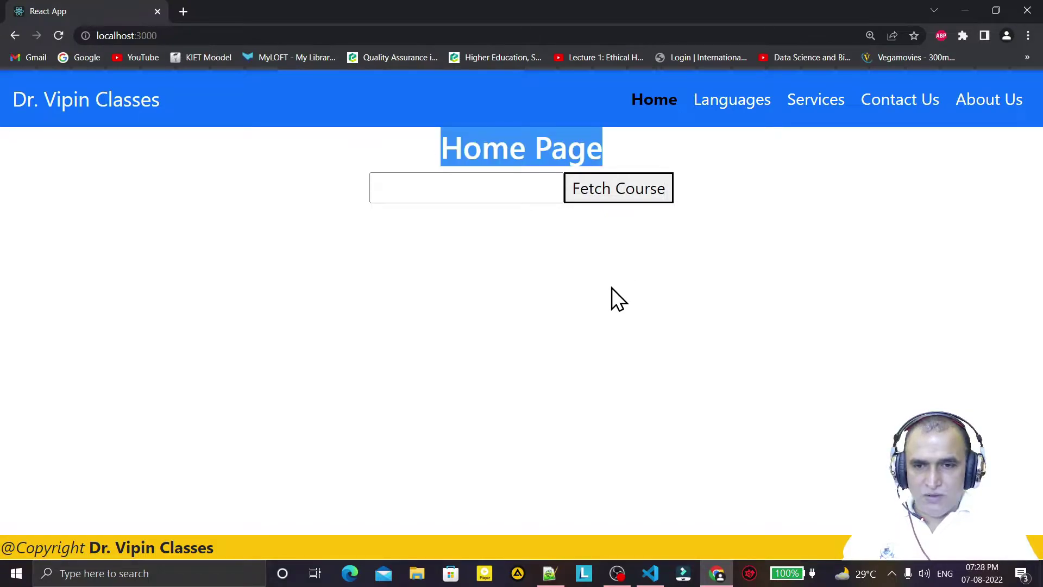
{"action": "left_click", "coordinate": [507, 263]}
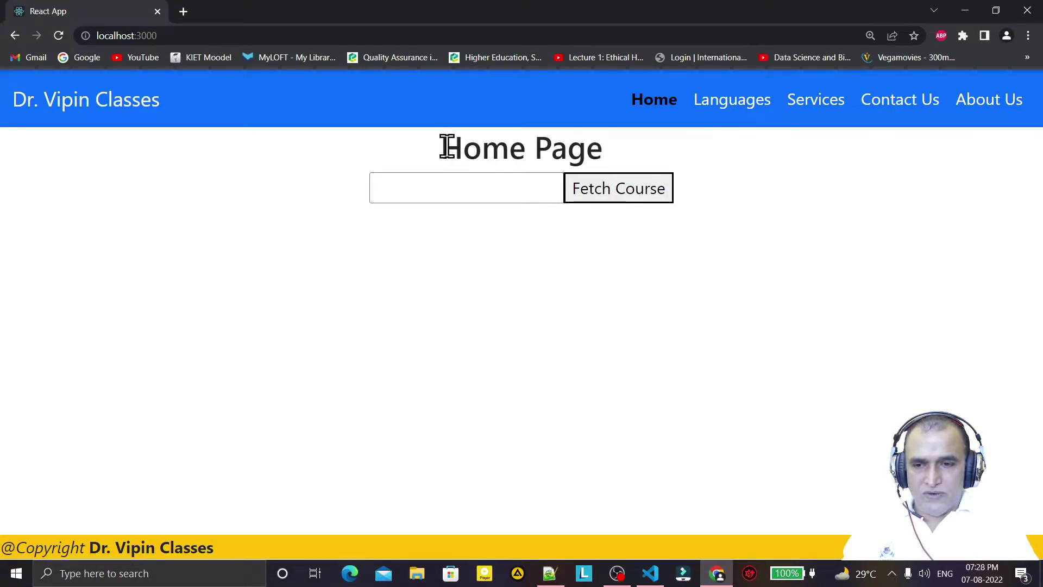
{"action": "left_click_drag", "start_coordinate": [447, 145], "coordinate": [610, 147]}
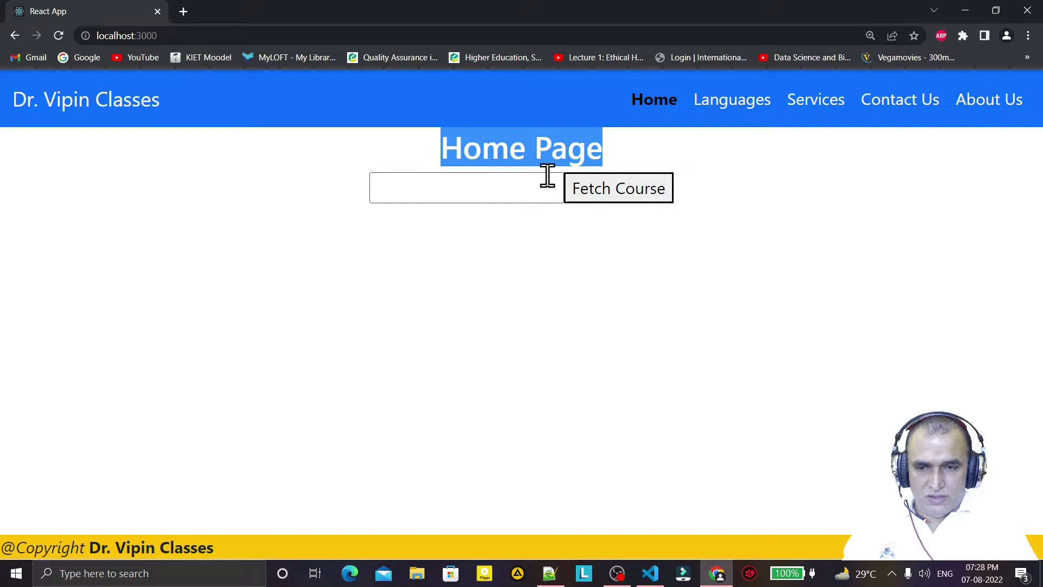
{"action": "left_click", "coordinate": [579, 318]}
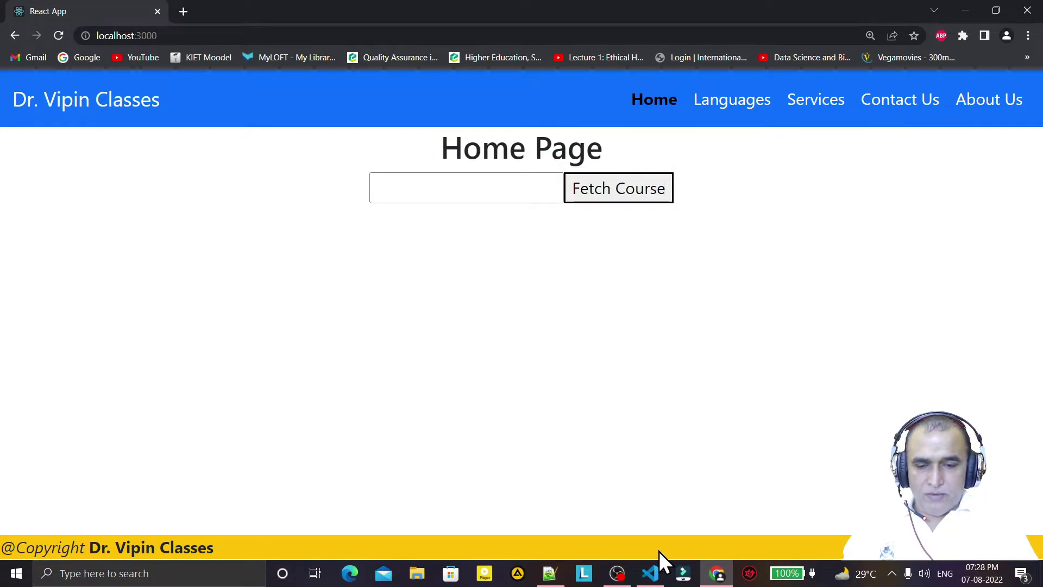
{"action": "left_click", "coordinate": [650, 573]}
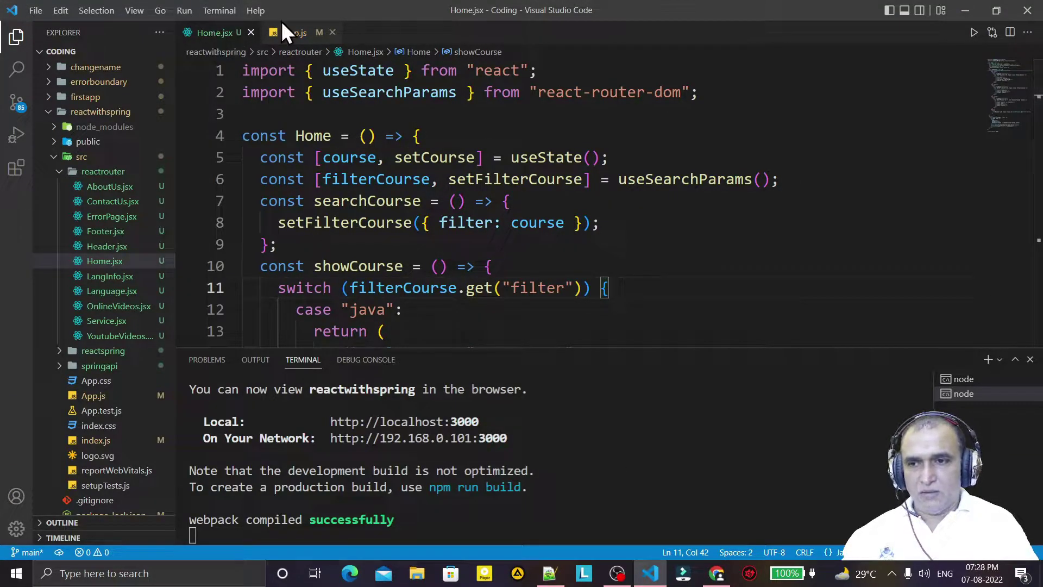
- Add title="React Router Home Page" to the root route's Home element and save App.js
{"action": "left_click", "coordinate": [292, 32]}
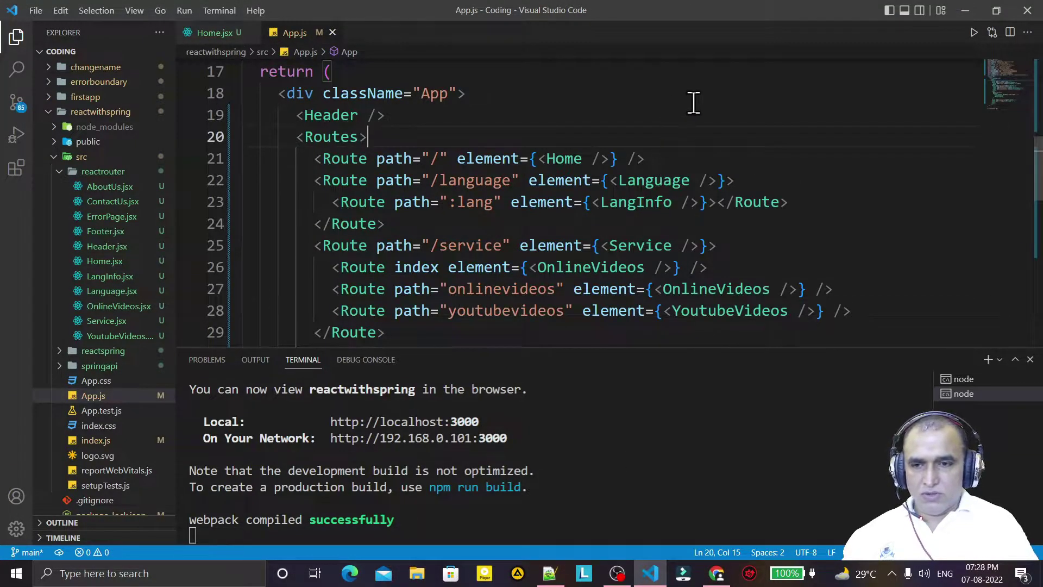
{"action": "left_click", "coordinate": [503, 158]}
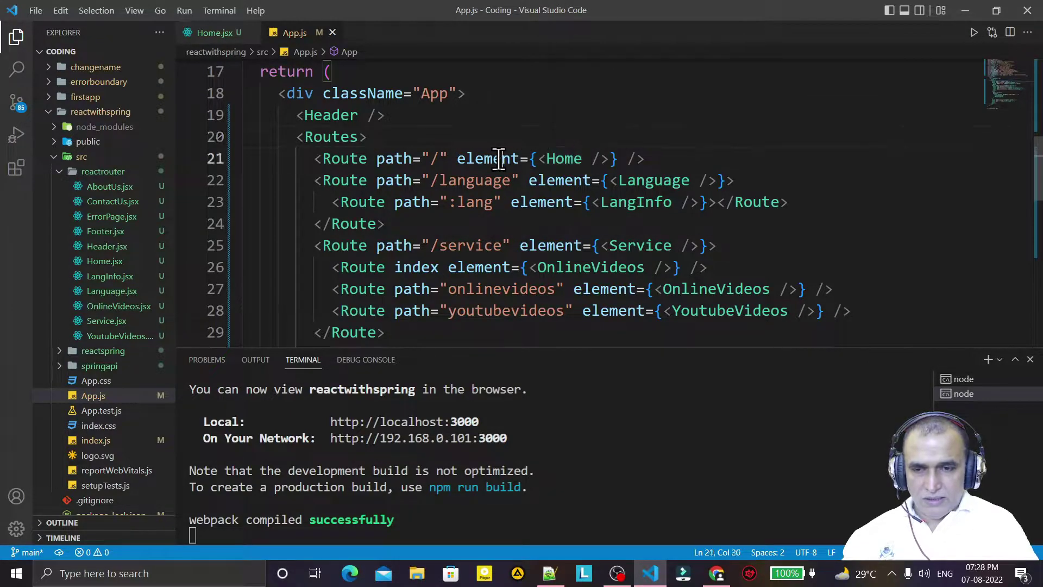
{"action": "left_click", "coordinate": [591, 159]}
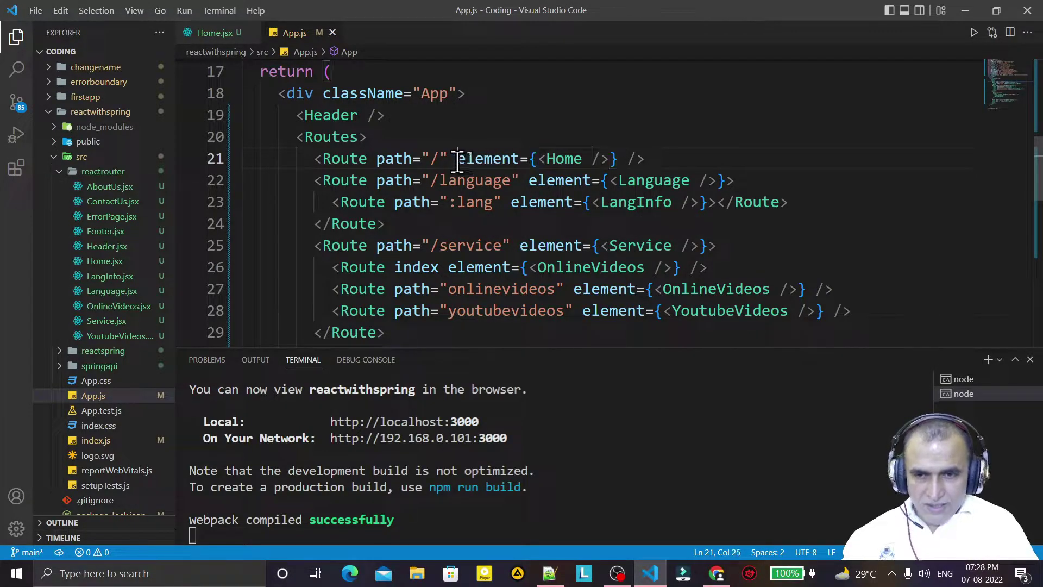
{"action": "left_click_drag", "start_coordinate": [458, 158], "coordinate": [522, 159]}
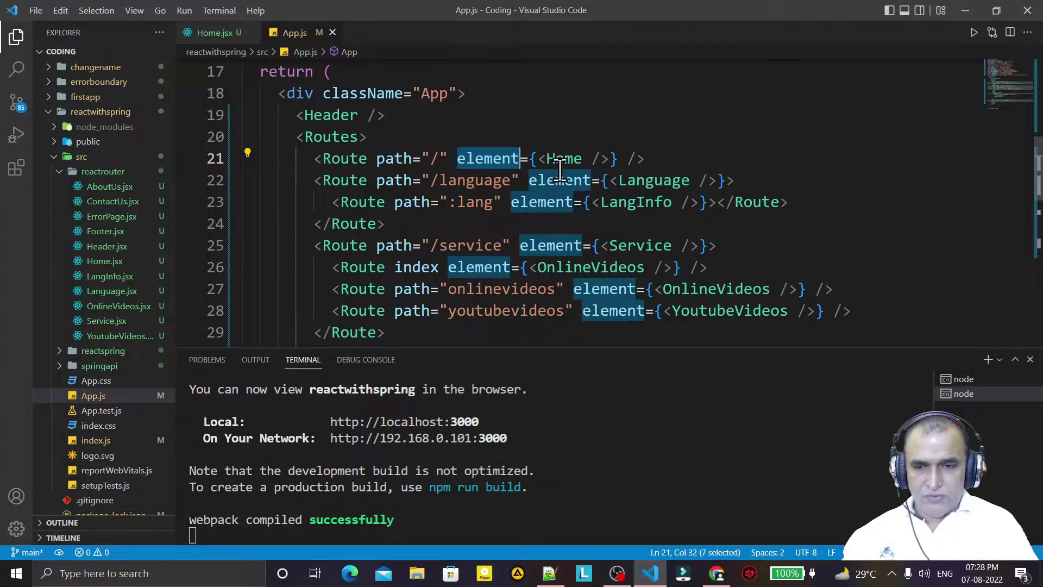
{"action": "left_click", "coordinate": [592, 159]}
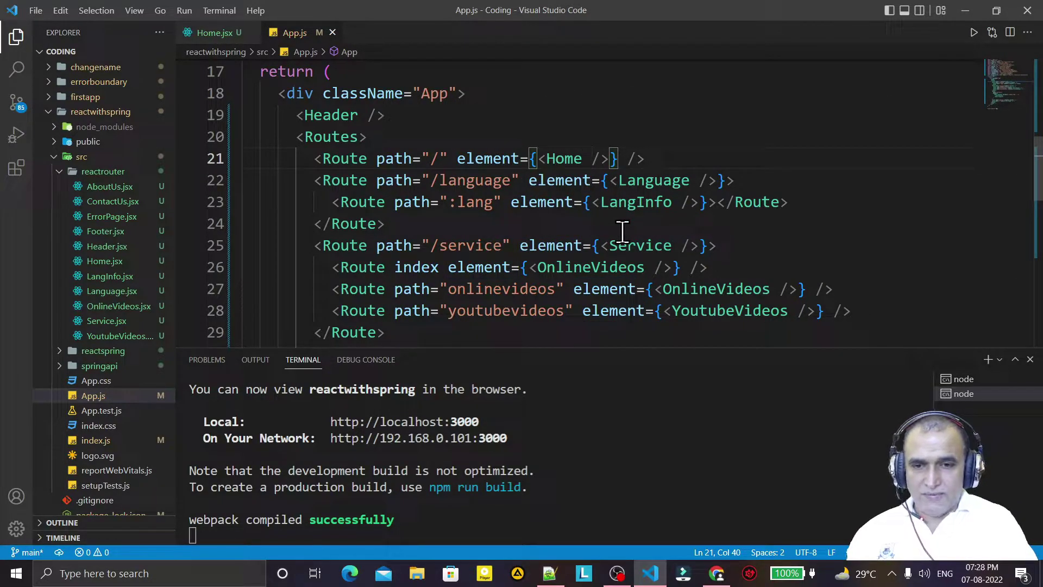
{"action": "type", "text": "title="}
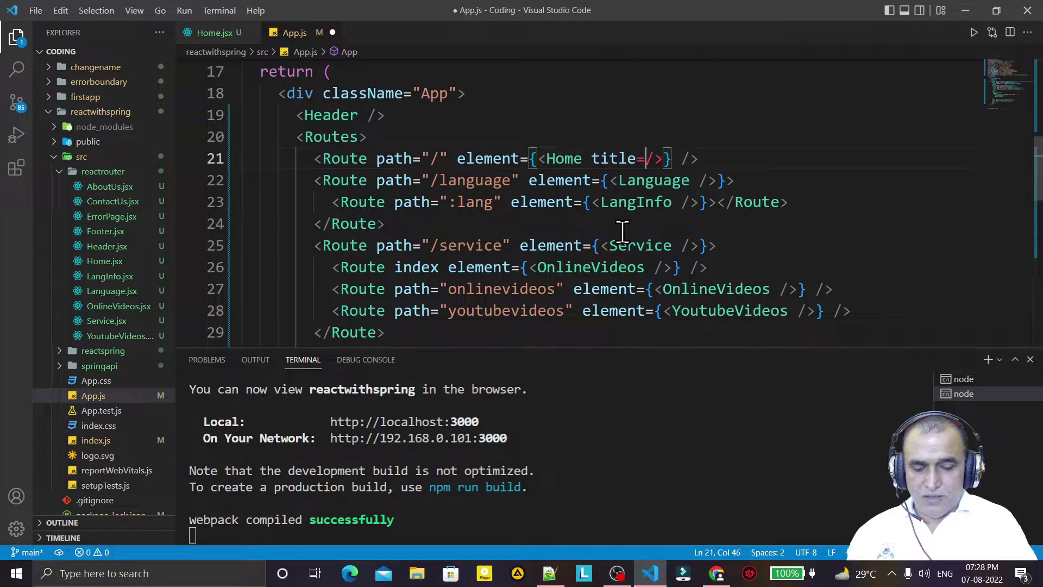
{"action": "type", "text": "\"DR"}
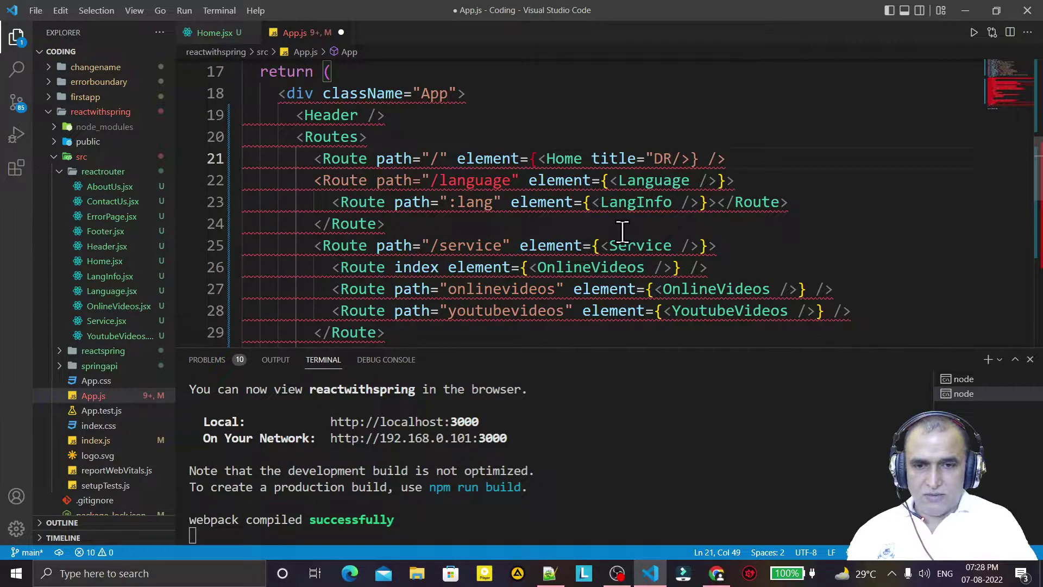
{"action": "type", "text": "\""}
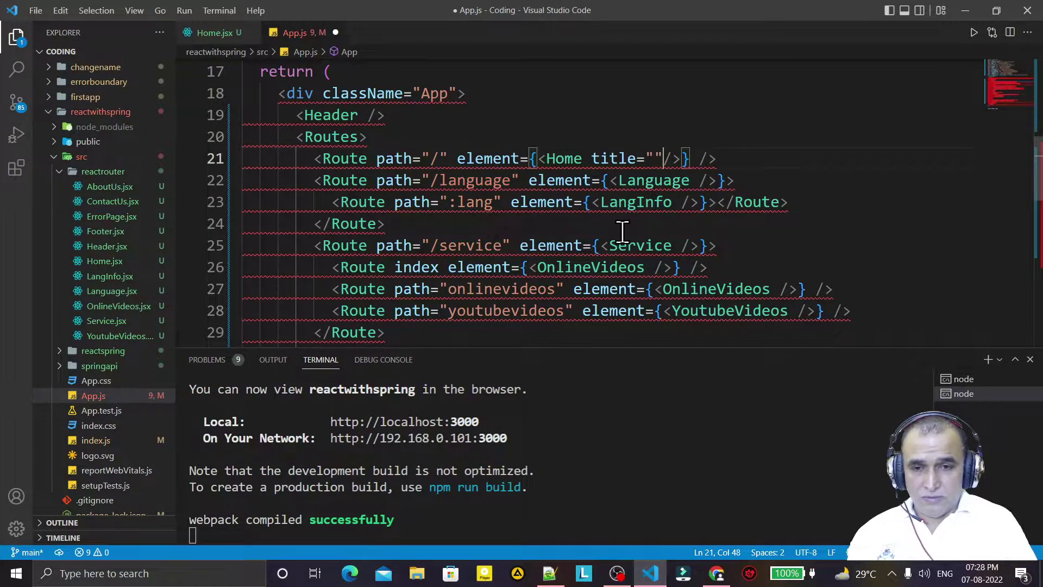
{"action": "type", "text": "React "}
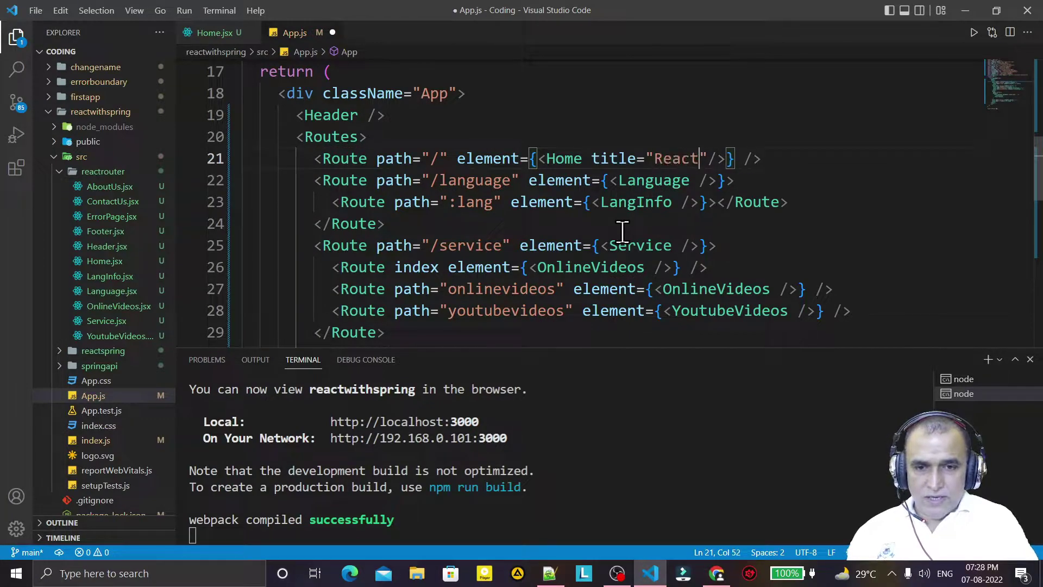
{"action": "type", "text": "Router HO"}
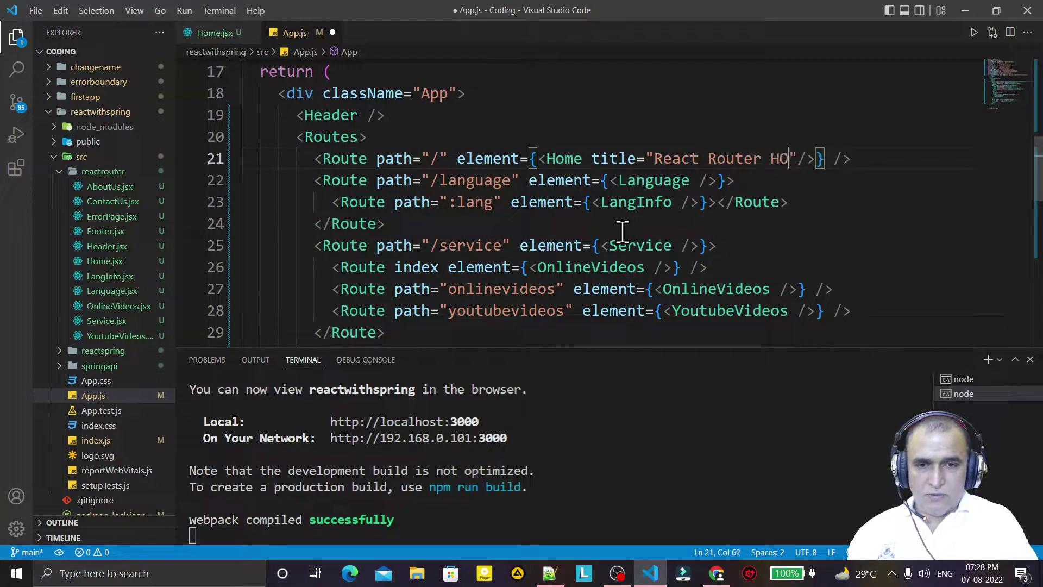
{"action": "type", "text": "me"}
{"action": "key", "text": "BackSpace"}
{"action": "key", "text": "BackSpace"}
{"action": "key", "text": "BackSpace"}
{"action": "type", "text": "om"}
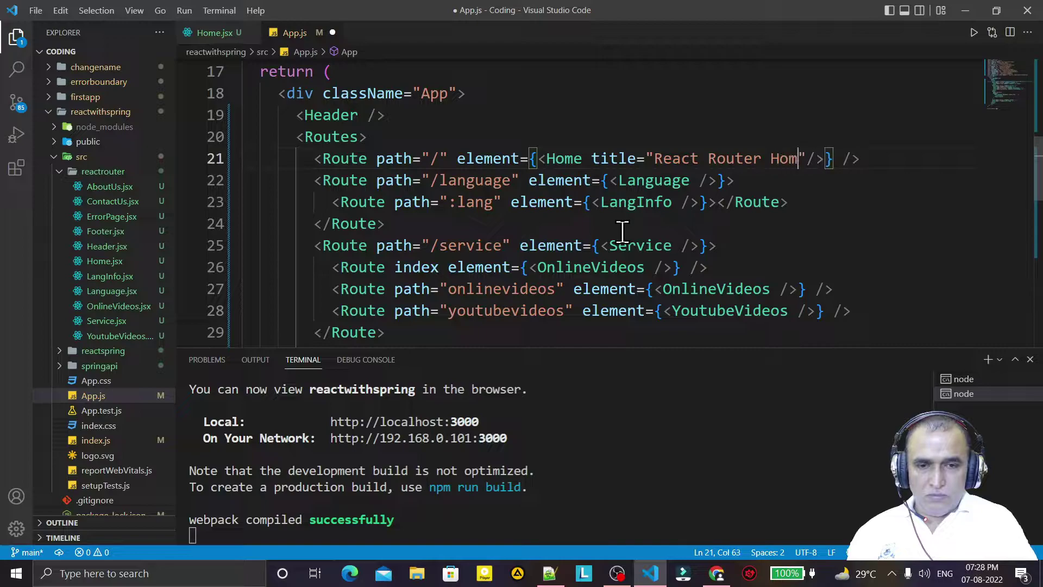
{"action": "type", "text": "e Page"}
{"action": "left_click", "coordinate": [869, 220]}
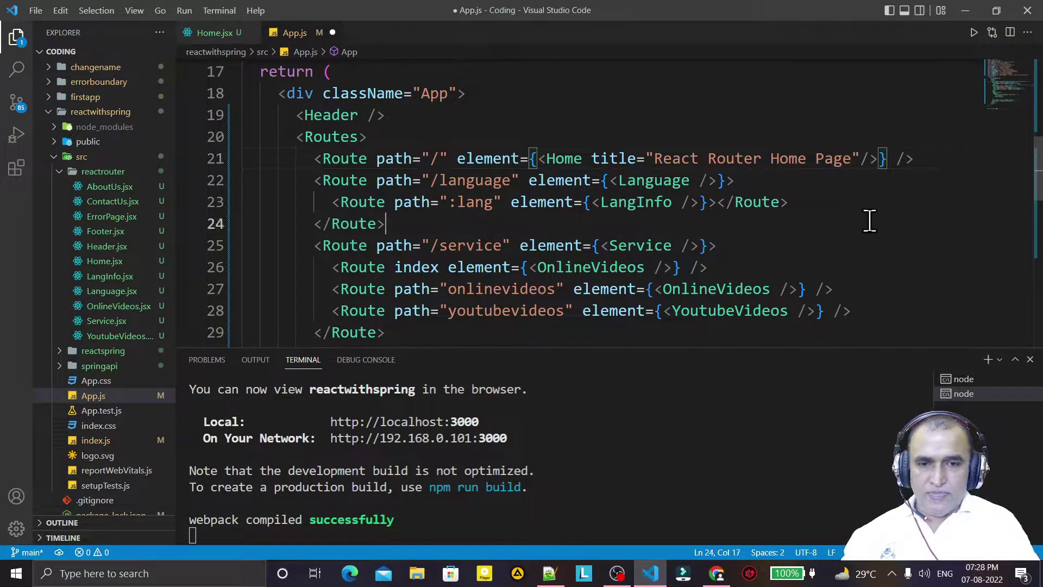
{"action": "key", "text": "ctrl+s"}
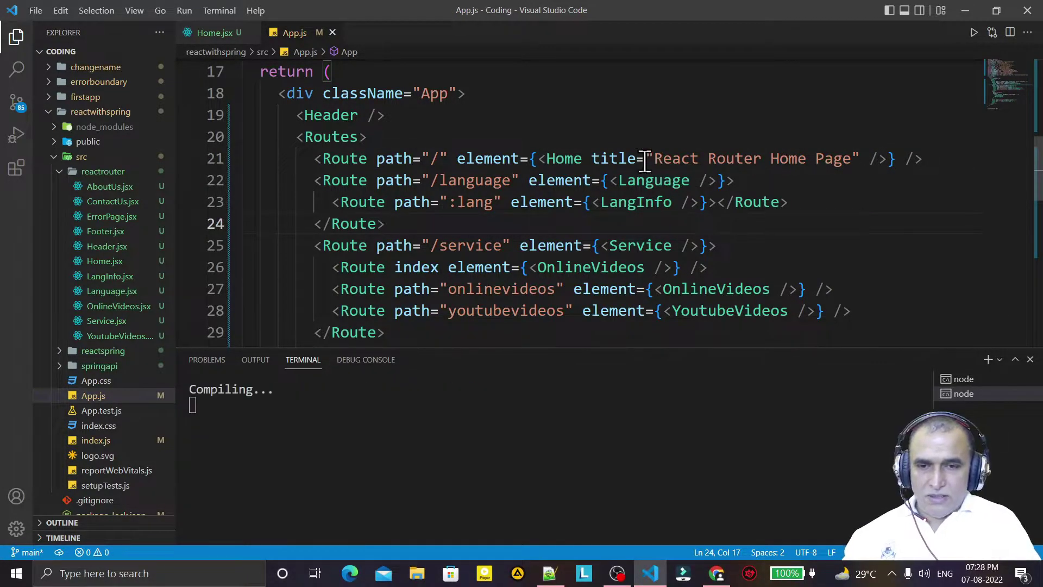
{"action": "left_click", "coordinate": [610, 159]}
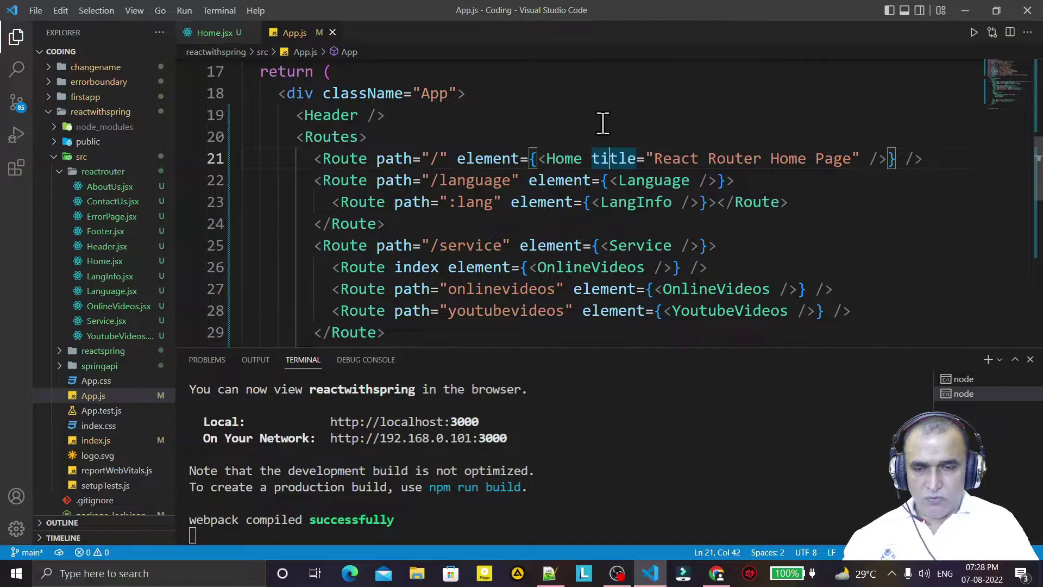
- Give the Home component in Home.jsx a probs parameter
{"action": "left_click", "coordinate": [211, 36]}
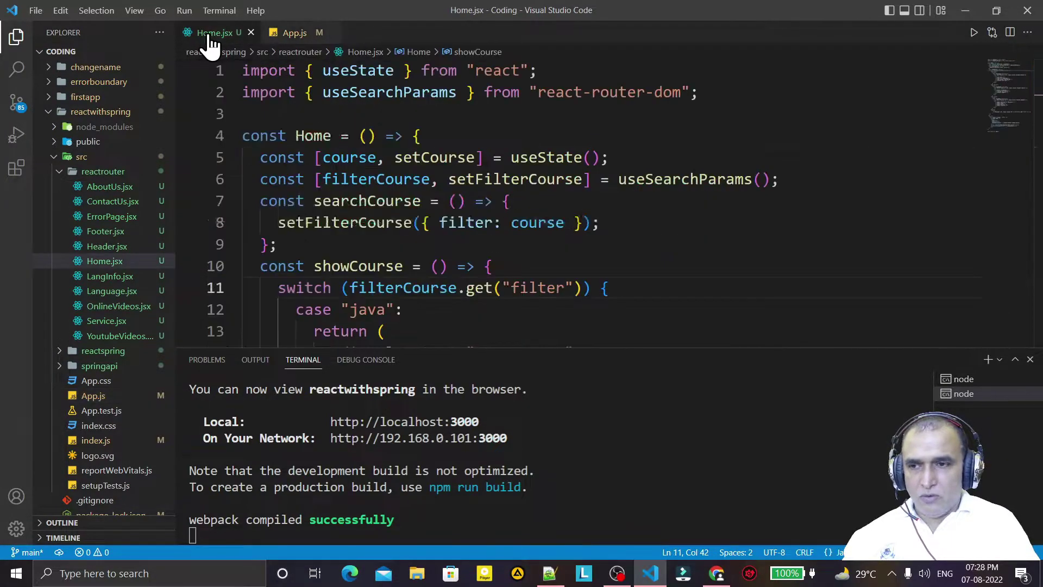
{"action": "left_click", "coordinate": [366, 135]}
{"action": "type", "text": "prob"}
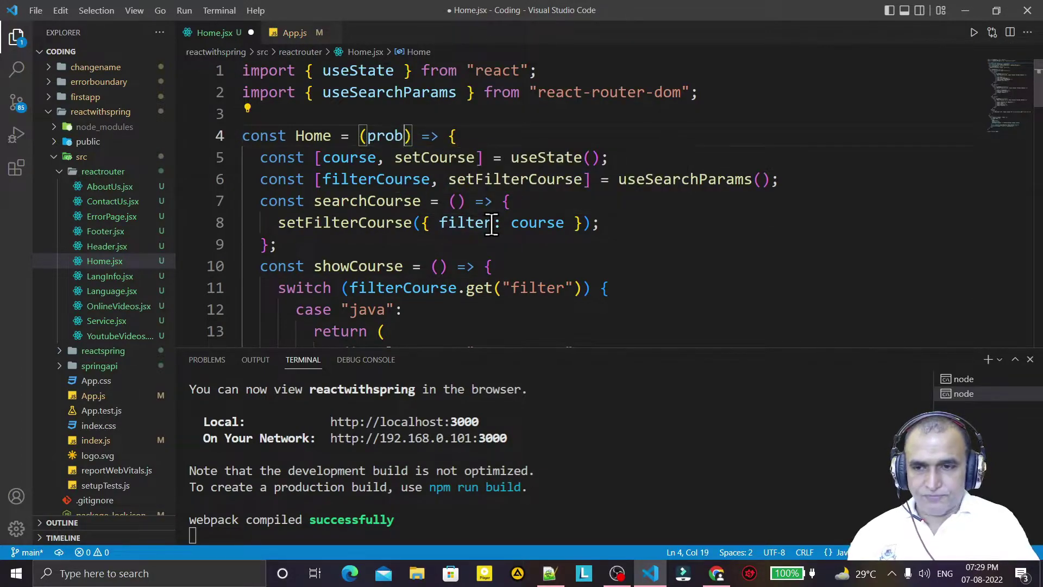
{"action": "key", "text": "BackSpace"}
{"action": "type", "text": "ps"}
{"action": "left_click", "coordinate": [659, 311]}
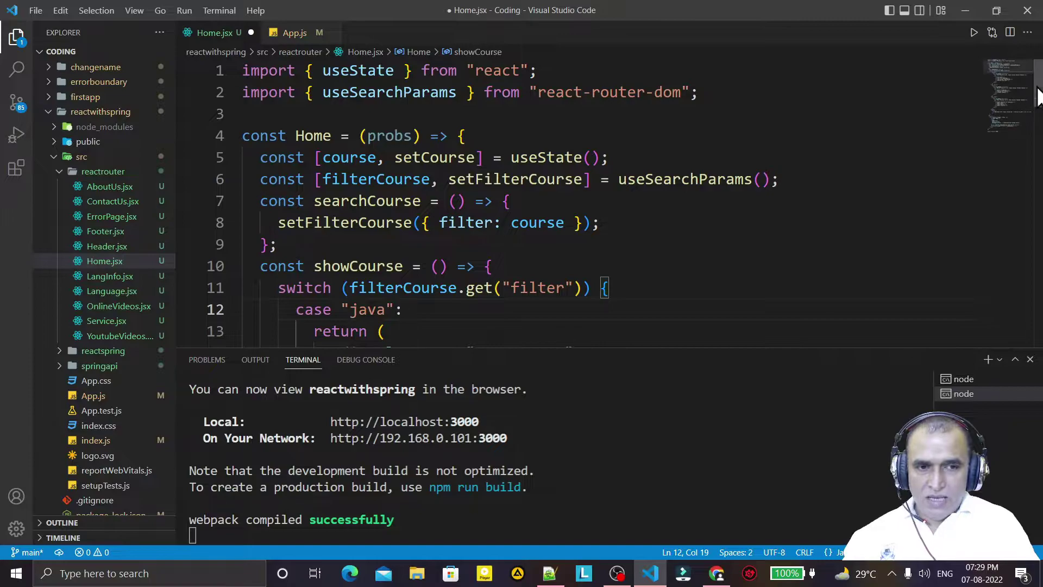
{"action": "left_click_drag", "start_coordinate": [1039, 89], "coordinate": [1026, 275]}
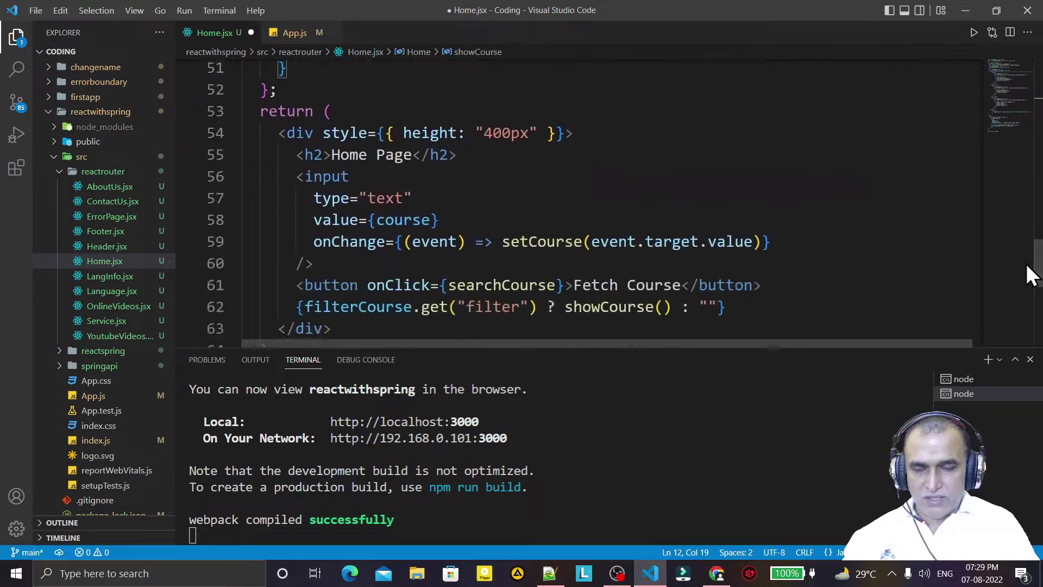
- Replace the h2 text 'Home Page' with {probs.title} and save Home.jsx
{"action": "left_click", "coordinate": [414, 155]}
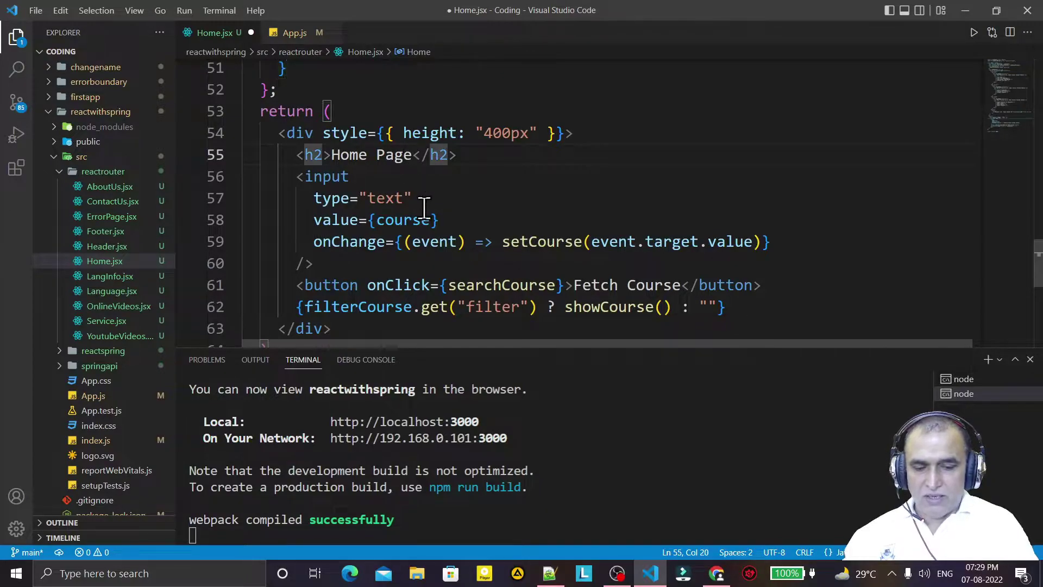
{"action": "key", "text": "BackSpace"}
{"action": "key", "text": "BackSpace"}
{"action": "key", "text": "BackSpace"}
{"action": "key", "text": "BackSpace"}
{"action": "key", "text": "BackSpace"}
{"action": "key", "text": "BackSpace"}
{"action": "key", "text": "BackSpace"}
{"action": "key", "text": "BackSpace"}
{"action": "type", "text": "{"}
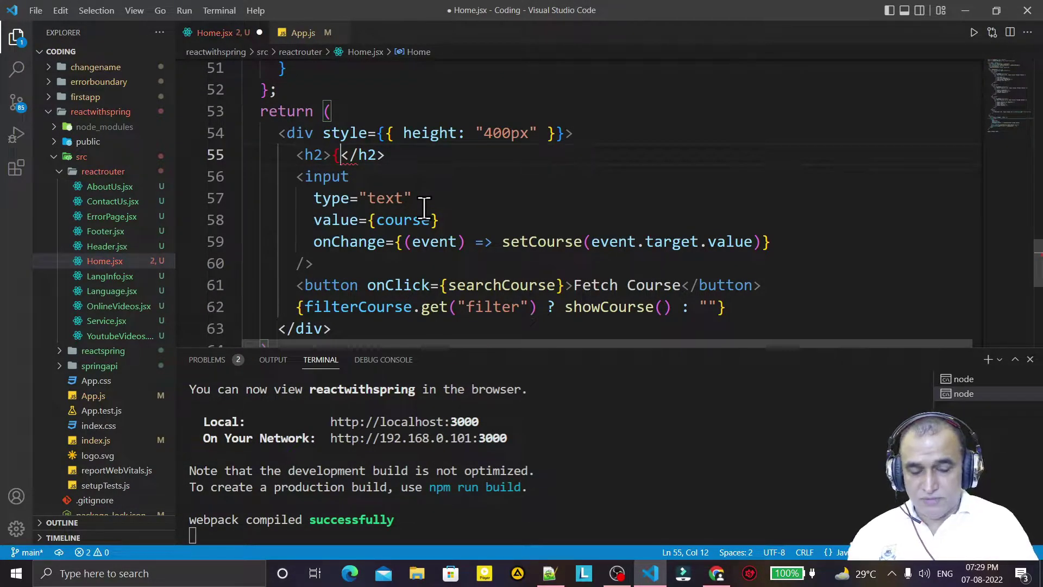
{"action": "type", "text": "p"}
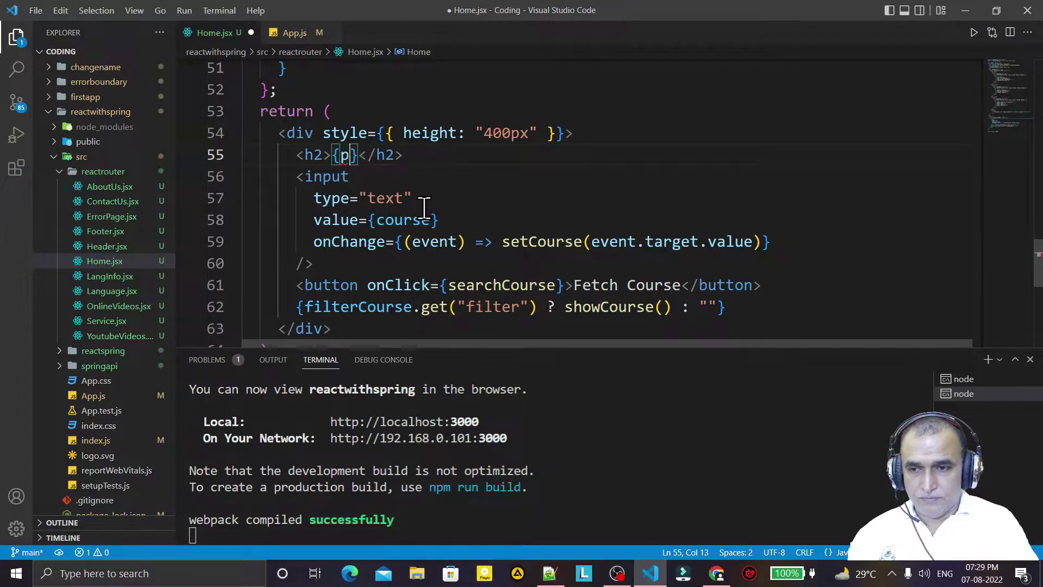
{"action": "type", "text": "robs.title"}
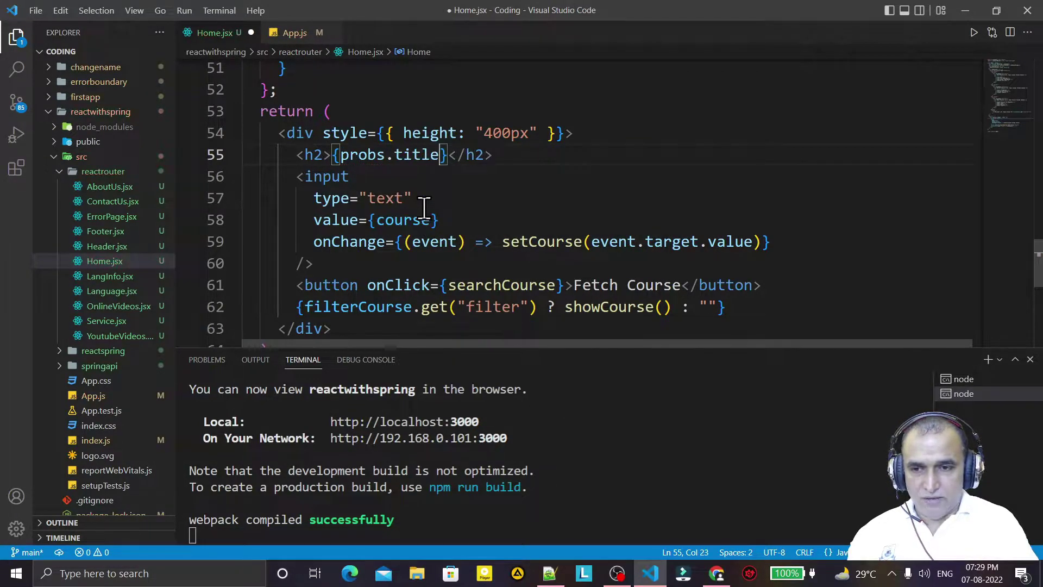
{"action": "left_click", "coordinate": [683, 128]}
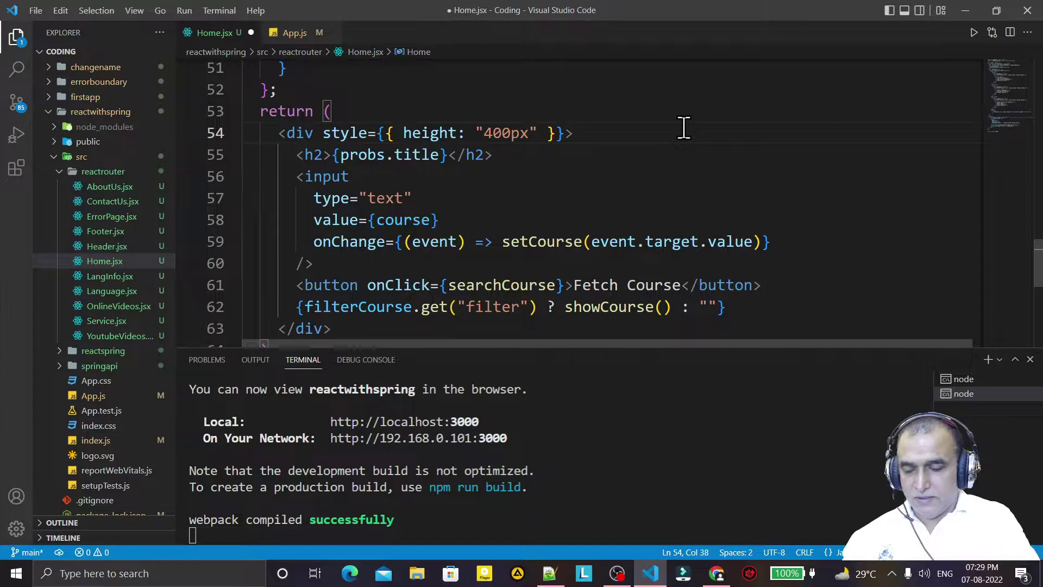
{"action": "key", "text": "ctrl+s"}
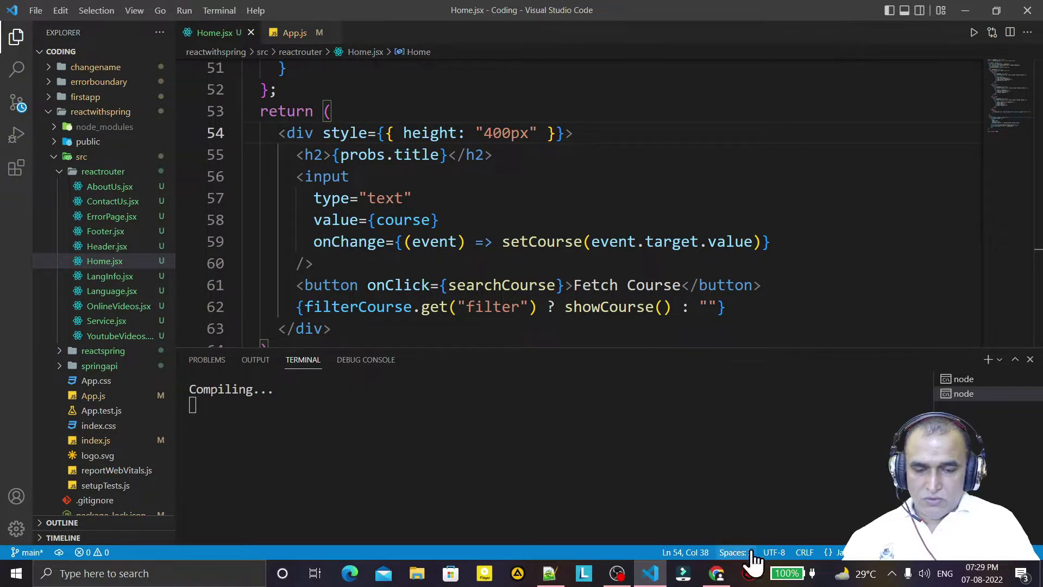
- Confirm the Chrome heading reads 'React Router Home Page', then return to the editor
{"action": "left_click", "coordinate": [717, 572]}
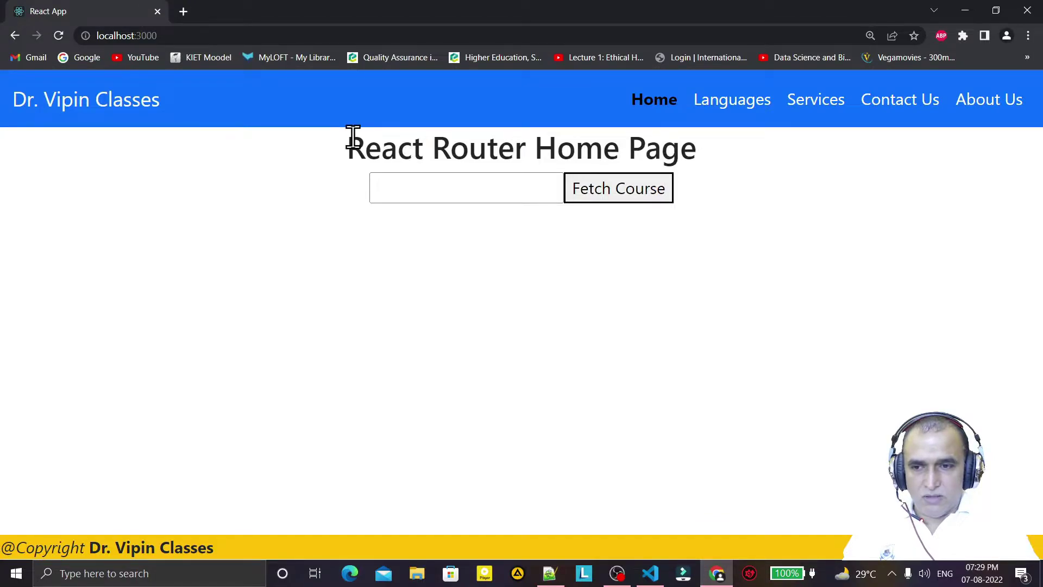
{"action": "left_click_drag", "start_coordinate": [350, 137], "coordinate": [718, 145]}
{"action": "left_click", "coordinate": [718, 145]}
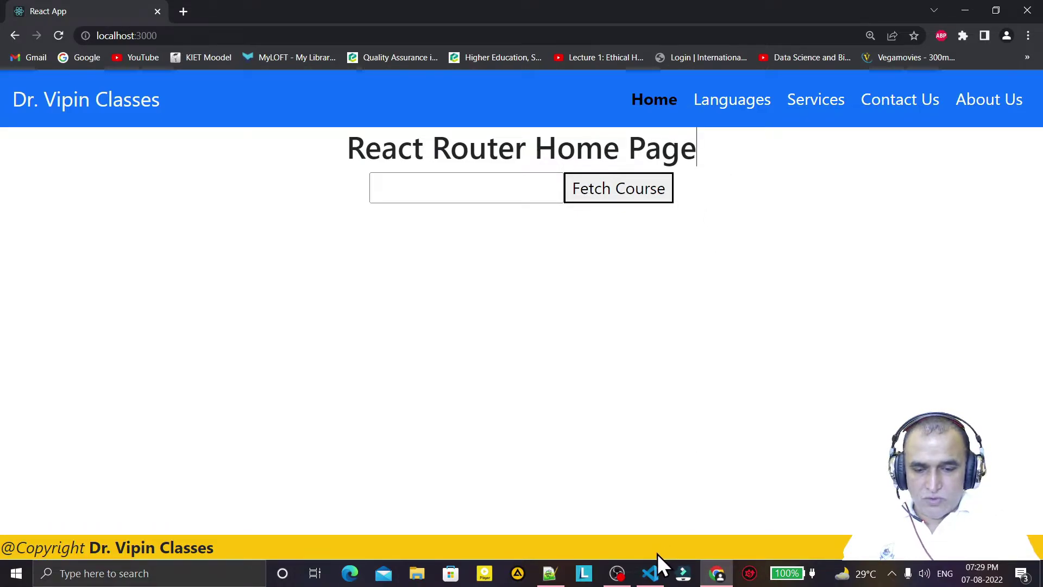
{"action": "left_click", "coordinate": [650, 572]}
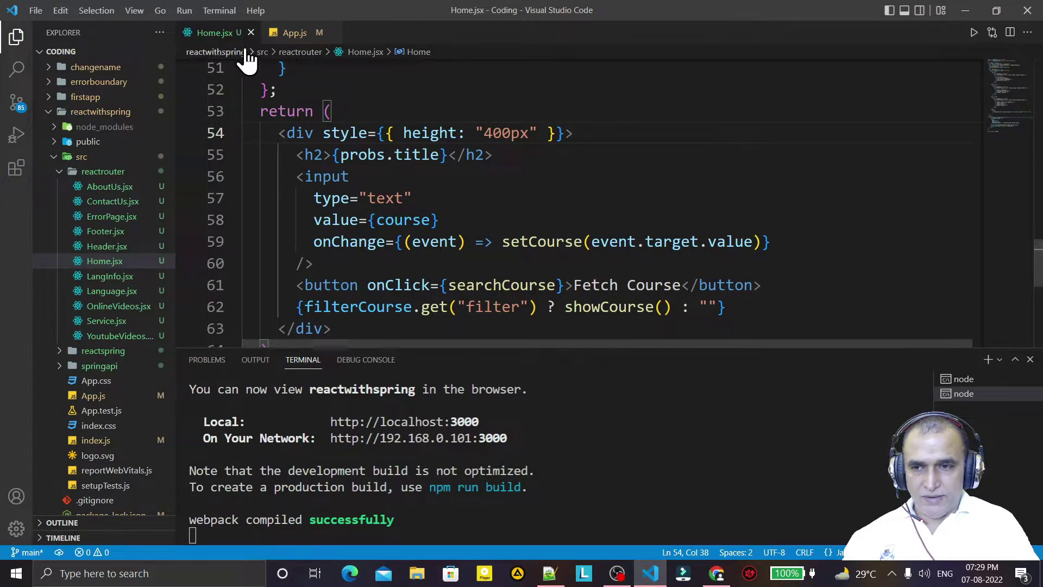
- Shorten the Home route's title in App.js to 'React Home Page' and save
{"action": "left_click", "coordinate": [285, 32]}
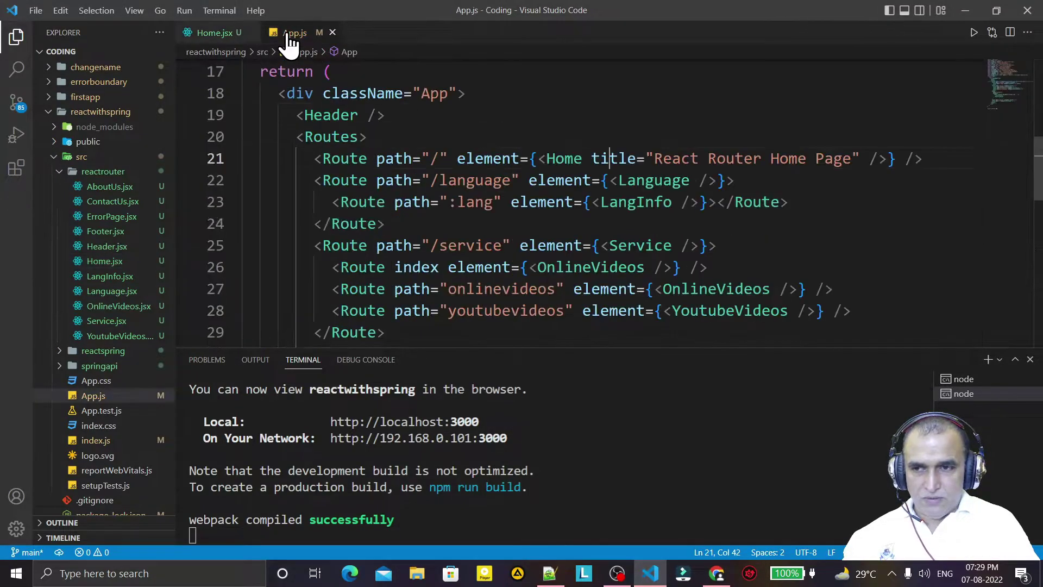
{"action": "left_click", "coordinate": [655, 158]}
{"action": "key", "text": "Delete"}
{"action": "key", "text": "Delete"}
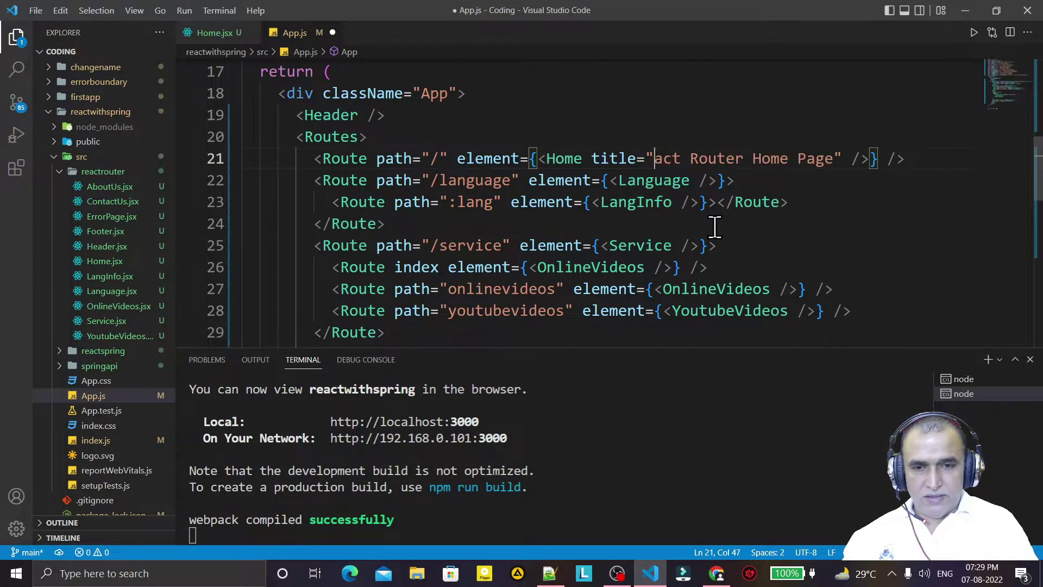
{"action": "key", "text": "Delete"}
{"action": "key", "text": "Delete"}
{"action": "key", "text": "Delete"}
{"action": "key", "text": "Delete"}
{"action": "key", "text": "Delete"}
{"action": "key", "text": "Delete"}
{"action": "key", "text": "Delete"}
{"action": "key", "text": "Delete"}
{"action": "key", "text": "Delete"}
{"action": "key", "text": "Delete"}
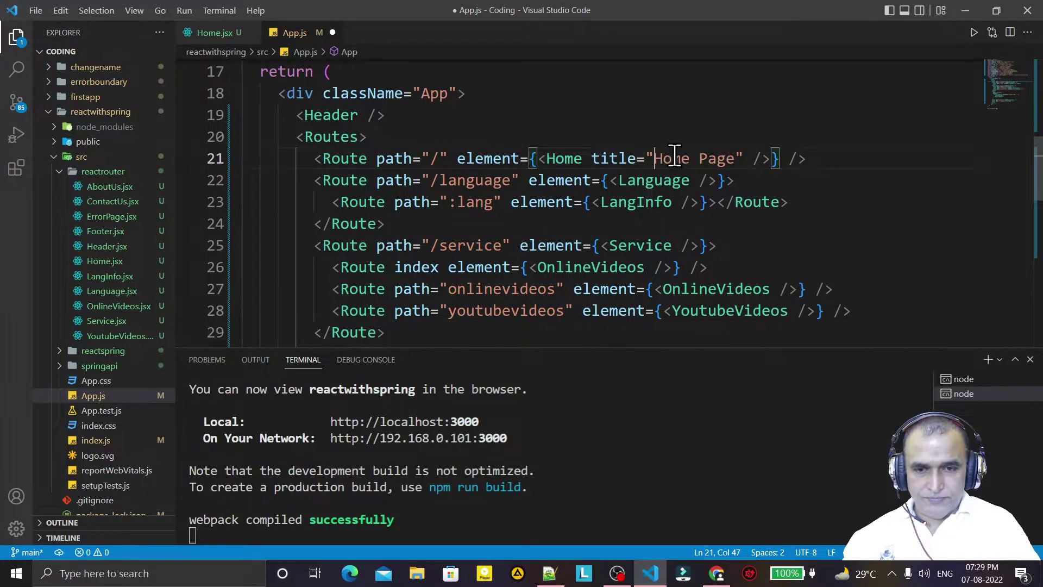
{"action": "type", "text": "Re"}
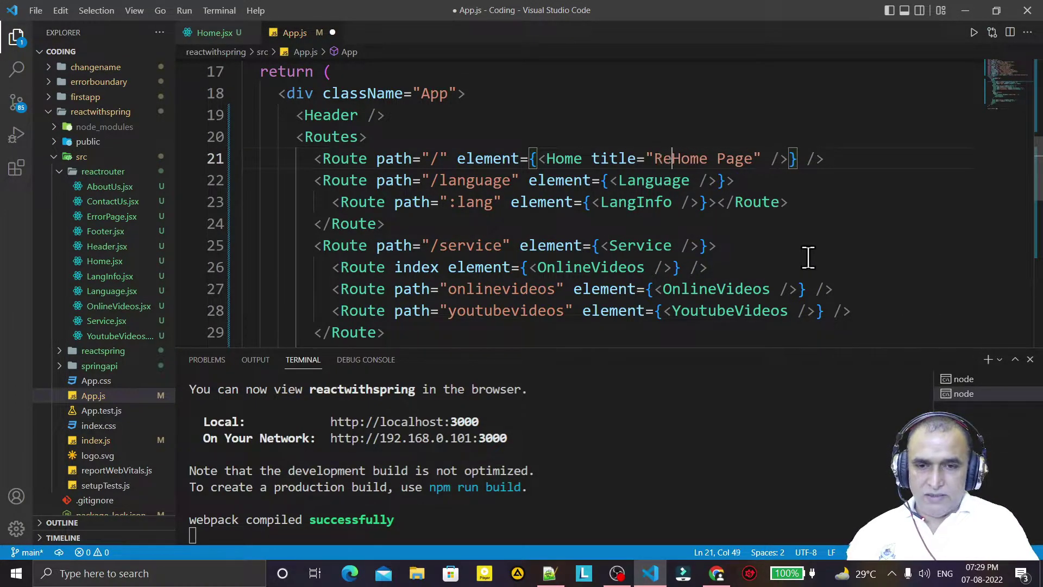
{"action": "type", "text": "act"}
{"action": "left_click", "coordinate": [849, 240]}
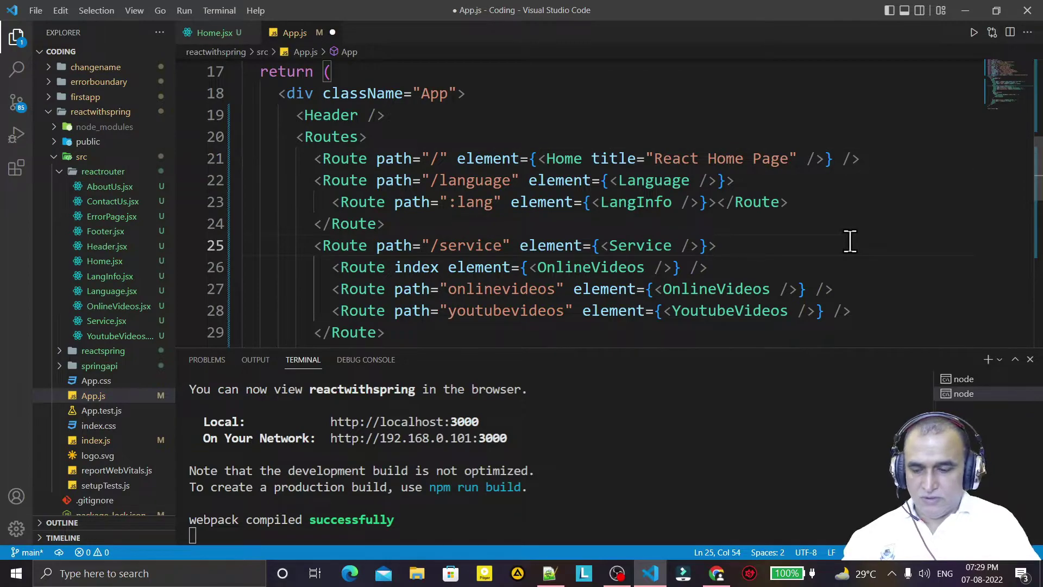
{"action": "key", "text": "ctrl+s"}
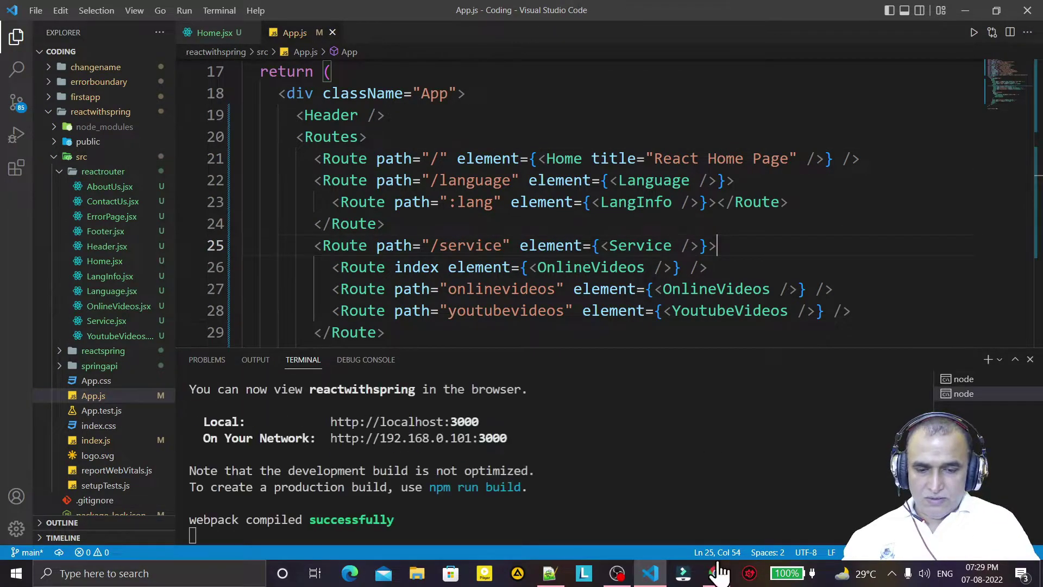
- Confirm the Chrome heading now reads 'React Home Page', then return to the editor
{"action": "left_click", "coordinate": [720, 577]}
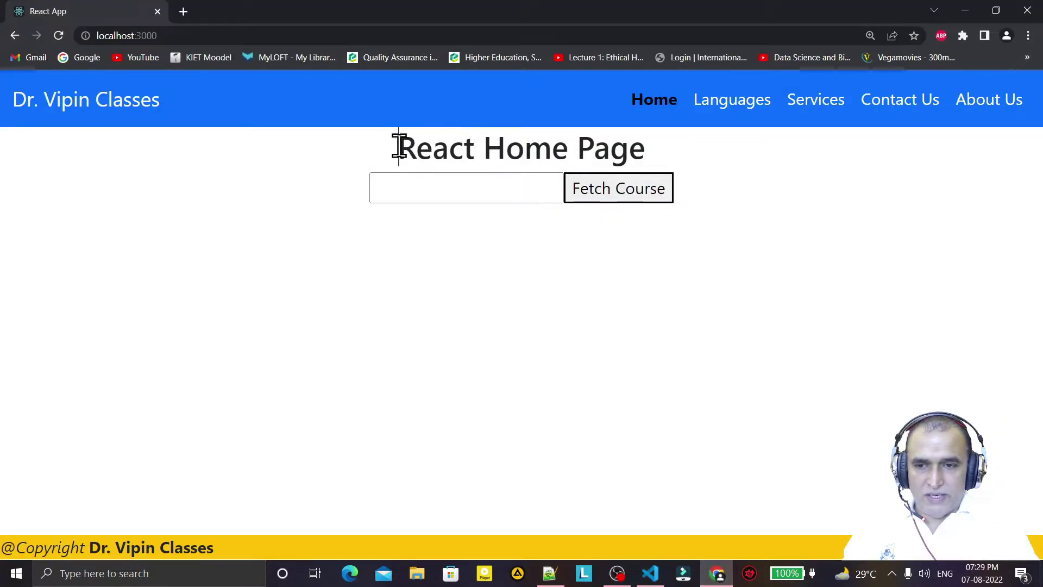
{"action": "left_click_drag", "start_coordinate": [399, 145], "coordinate": [633, 142]}
{"action": "left_click", "coordinate": [689, 391]}
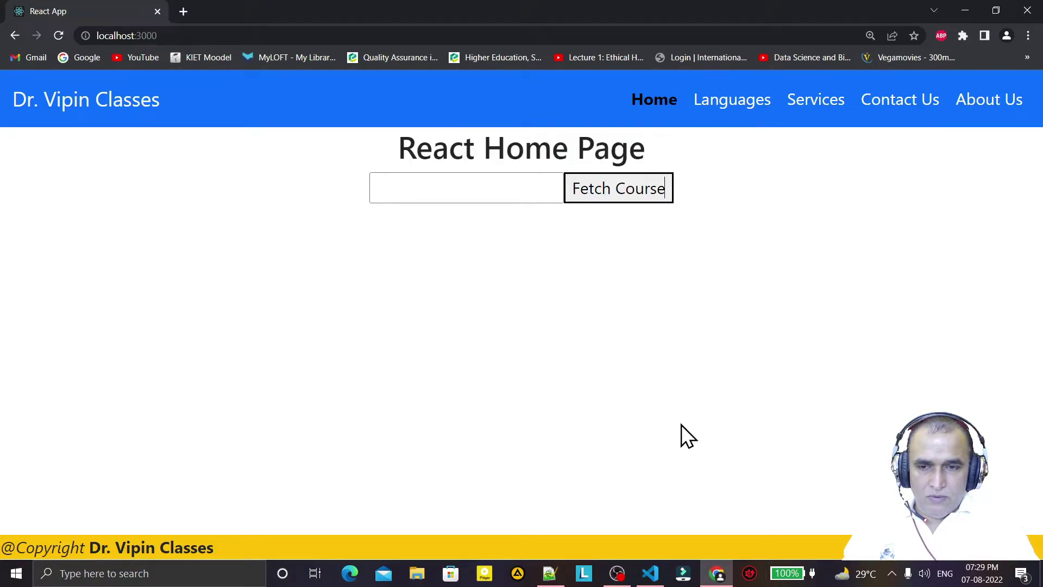
{"action": "left_click", "coordinate": [649, 573]}
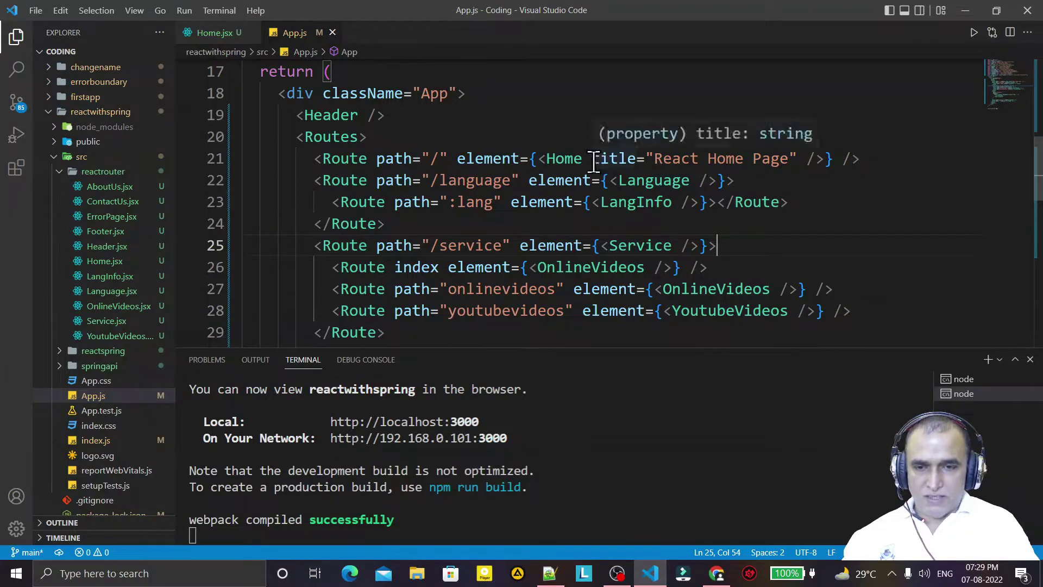
{"action": "left_click_drag", "start_coordinate": [592, 158], "coordinate": [797, 157]}
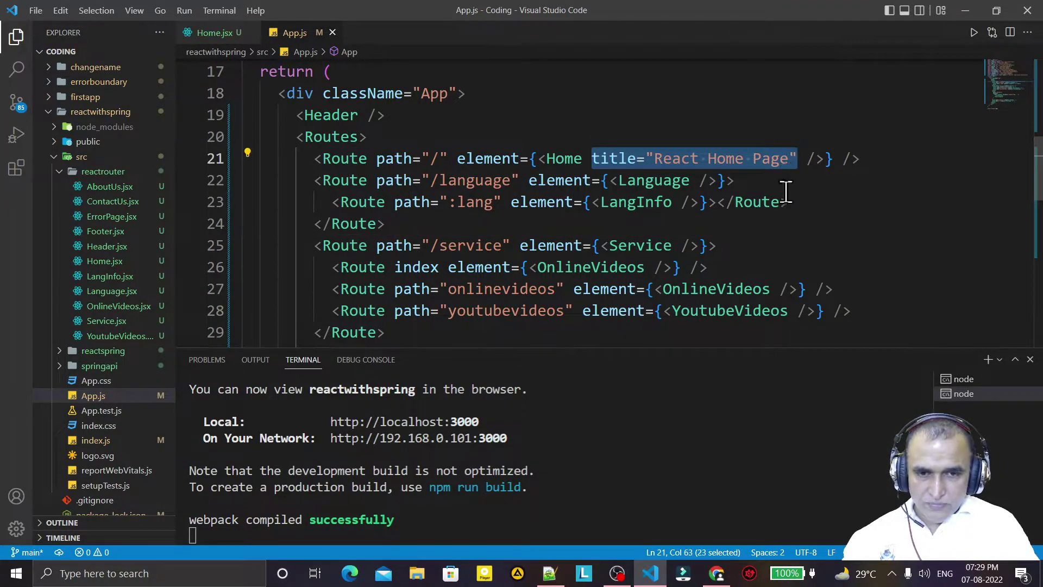
{"action": "left_click", "coordinate": [583, 222]}
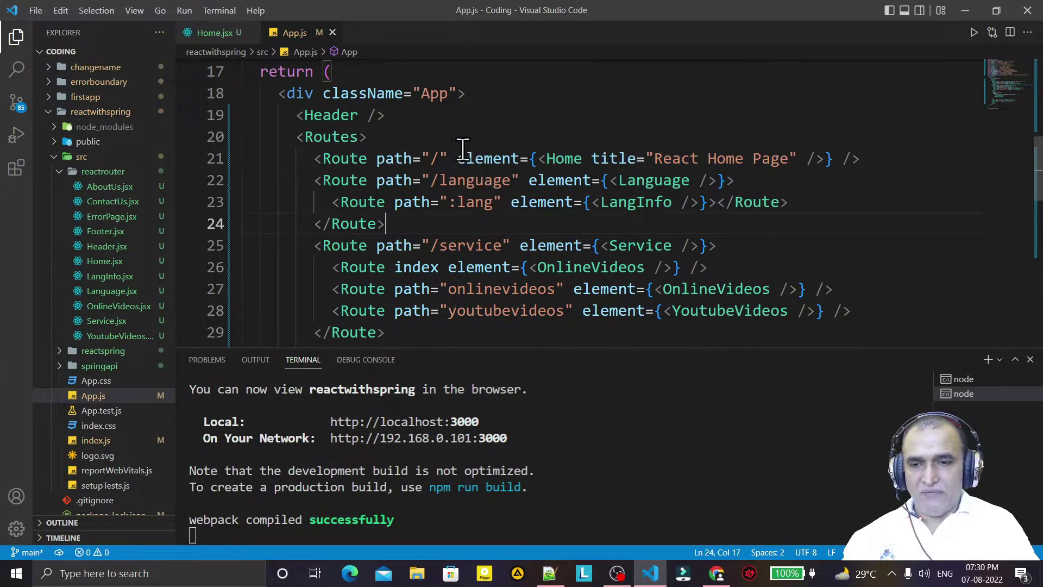
{"action": "left_click_drag", "start_coordinate": [456, 158], "coordinate": [518, 159]}
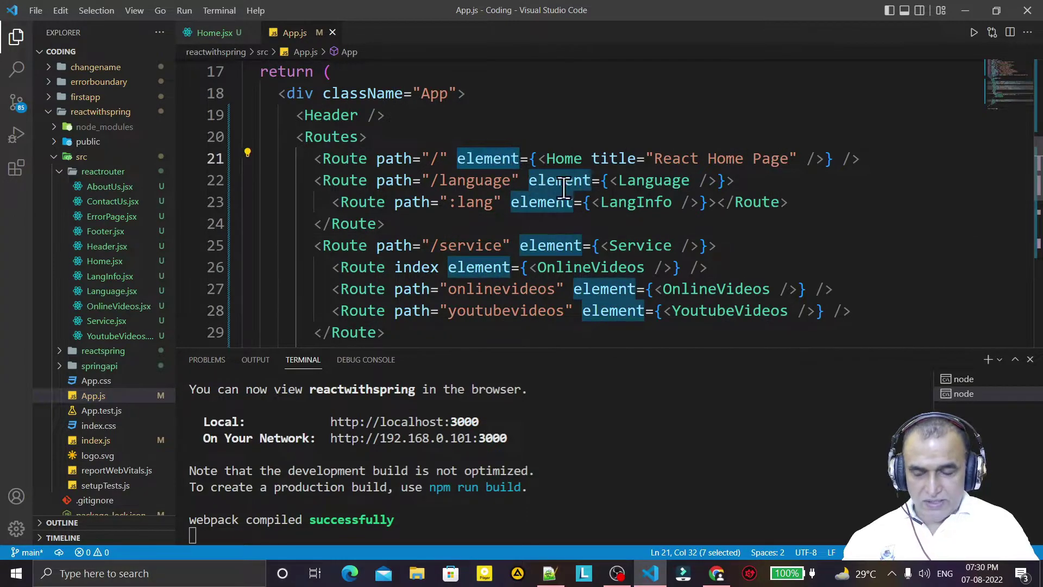
{"action": "left_click", "coordinate": [617, 179]}
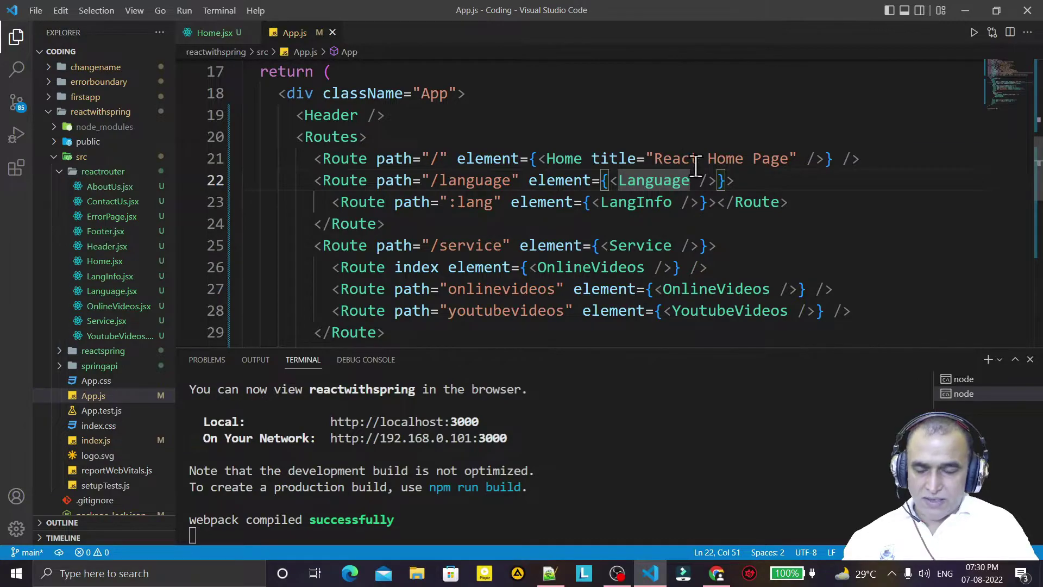
{"action": "double_click", "coordinate": [668, 202]}
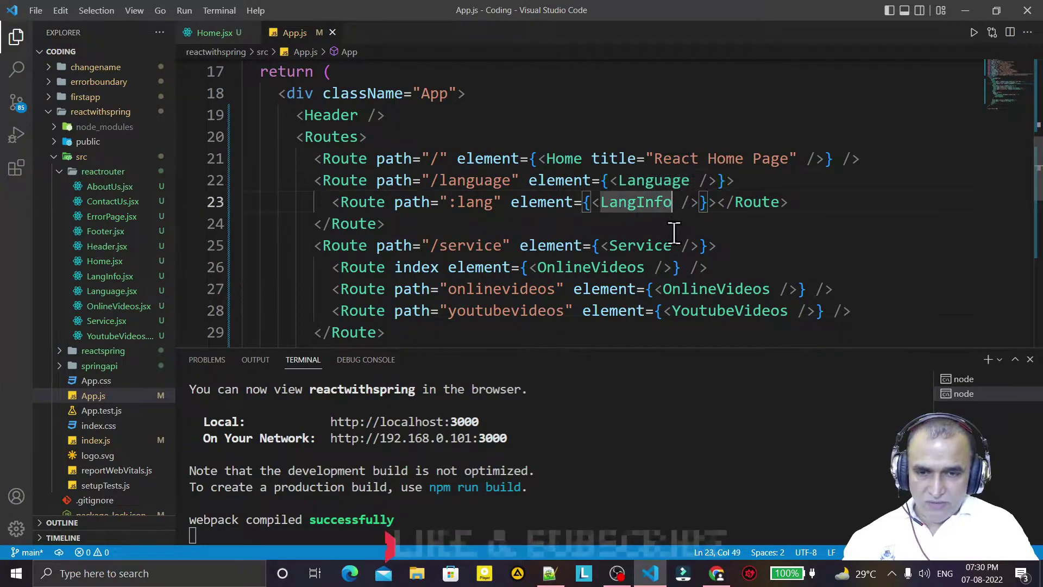
{"action": "double_click", "coordinate": [640, 245]}
{"action": "left_click", "coordinate": [767, 244]}
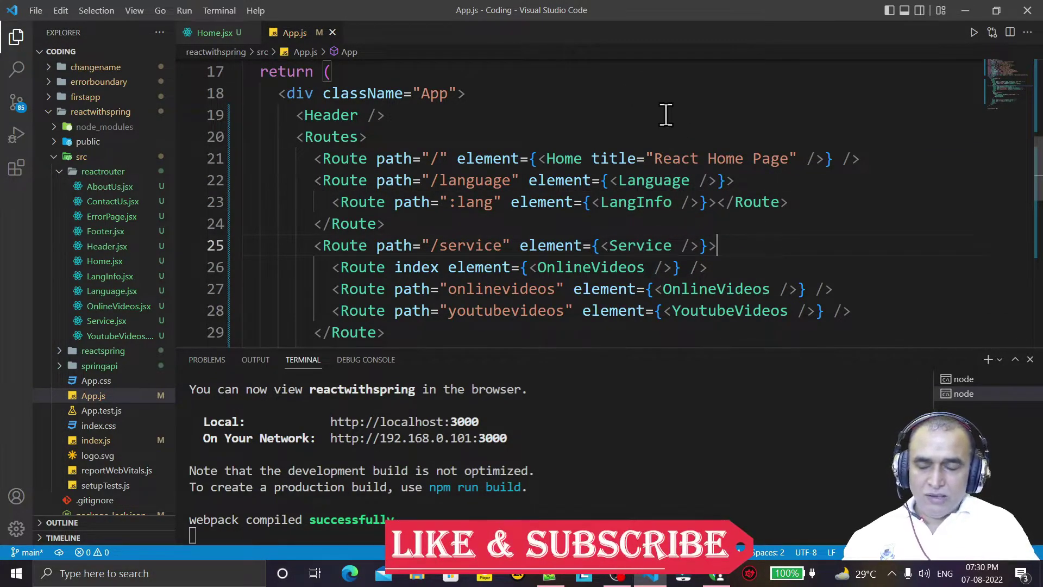
{"action": "left_click", "coordinate": [505, 157]}
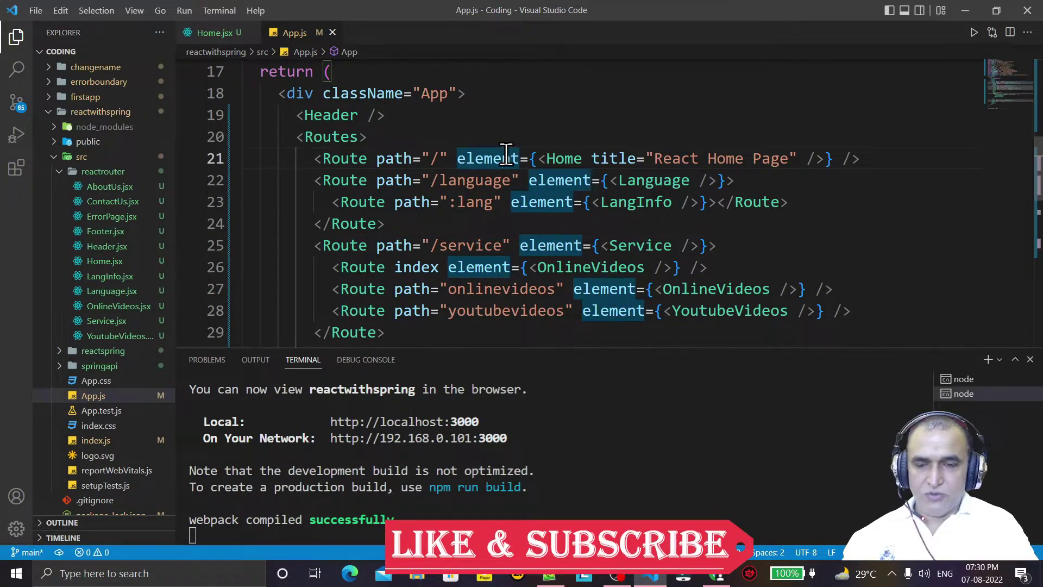
{"action": "left_click_drag", "start_coordinate": [530, 158], "coordinate": [812, 156]}
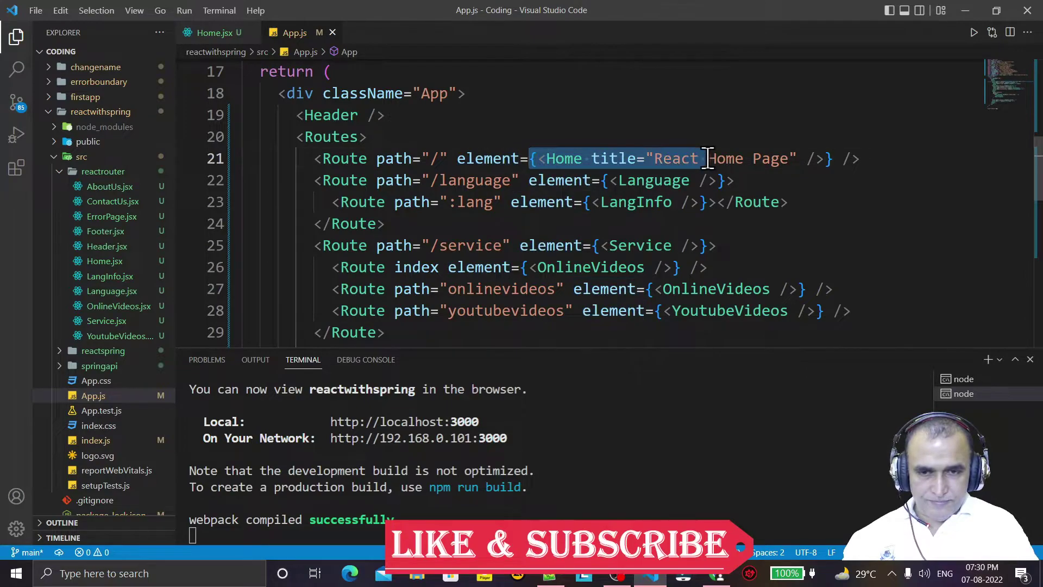
{"action": "left_click", "coordinate": [716, 175]}
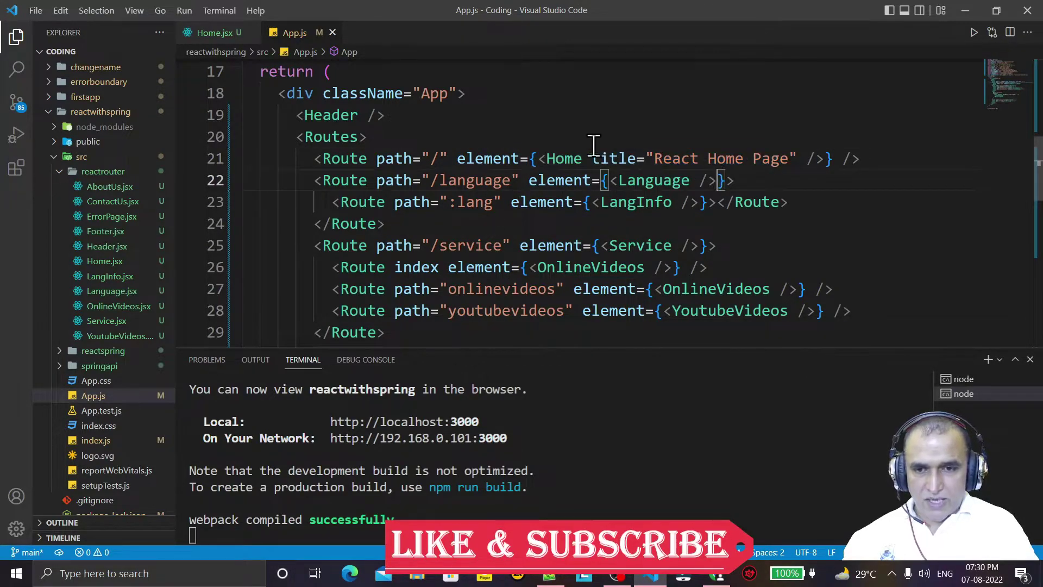
{"action": "left_click_drag", "start_coordinate": [593, 154], "coordinate": [798, 156]}
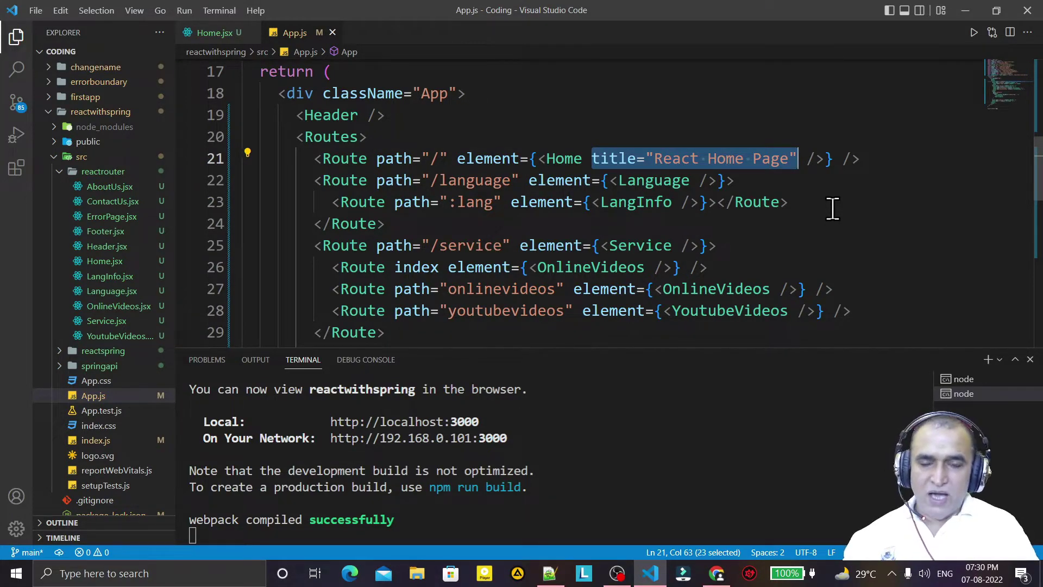
{"action": "left_click", "coordinate": [678, 117]}
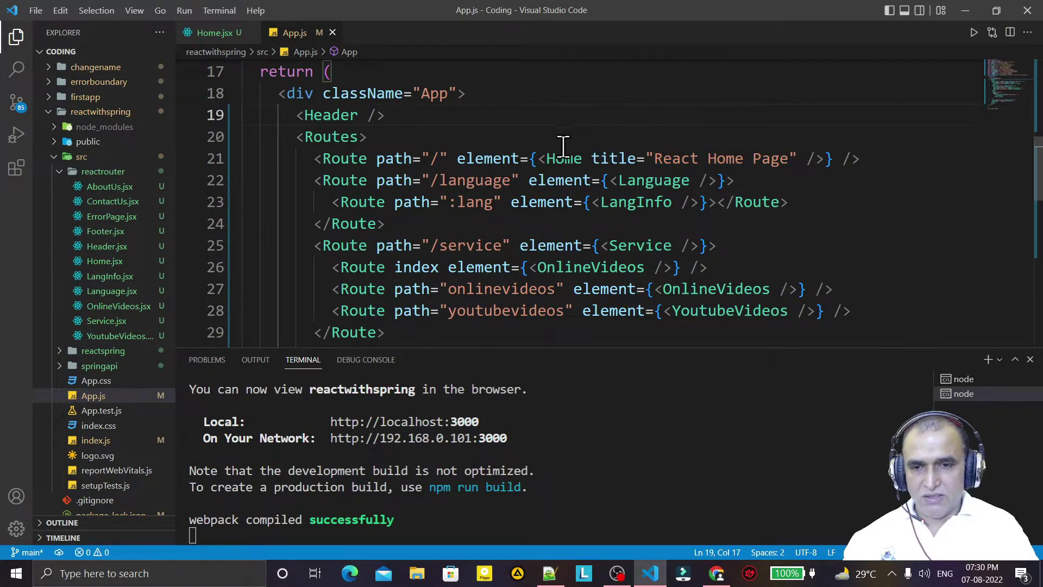
{"action": "left_click_drag", "start_coordinate": [592, 159], "coordinate": [799, 158]}
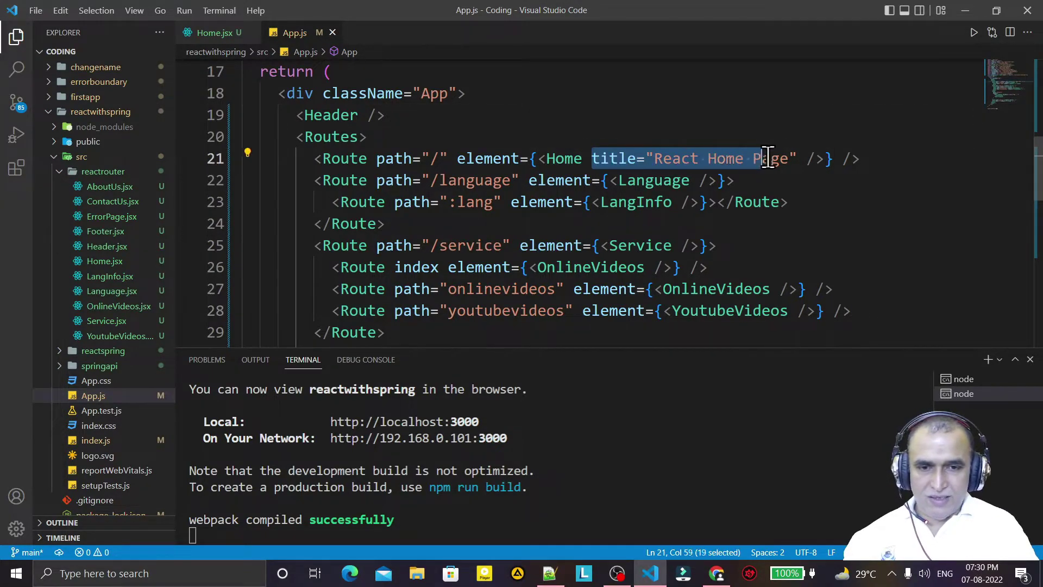
{"action": "left_click", "coordinate": [810, 216]}
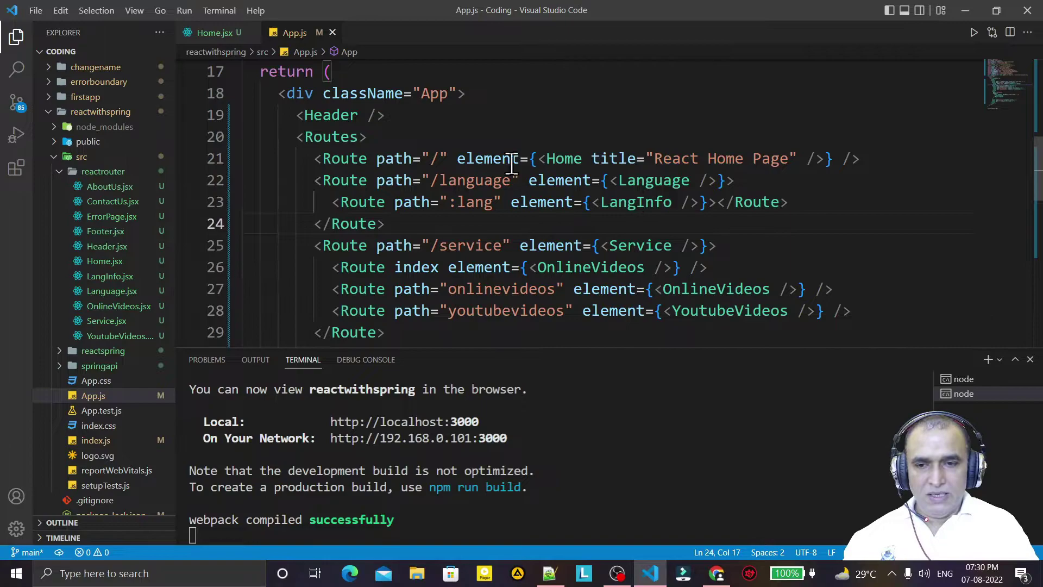
{"action": "left_click", "coordinate": [494, 158]}
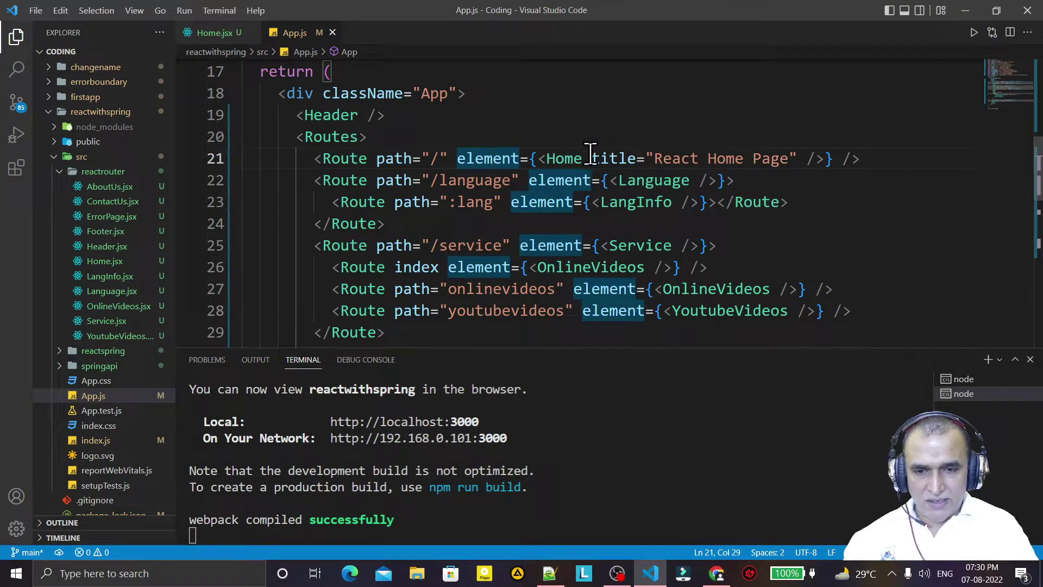
{"action": "left_click_drag", "start_coordinate": [591, 158], "coordinate": [797, 158]}
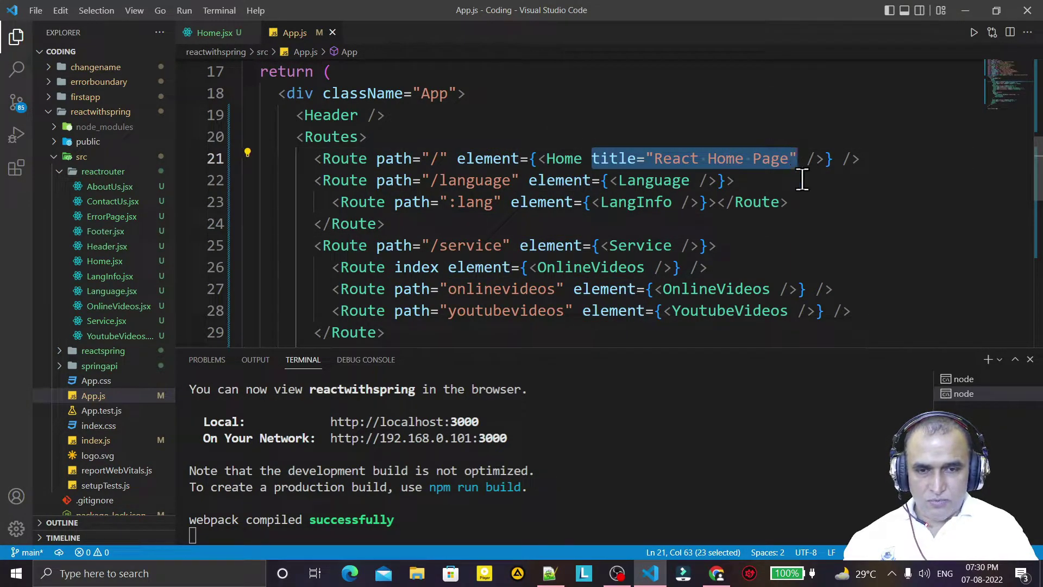
{"action": "left_click", "coordinate": [828, 203]}
{"action": "left_click", "coordinate": [667, 158]}
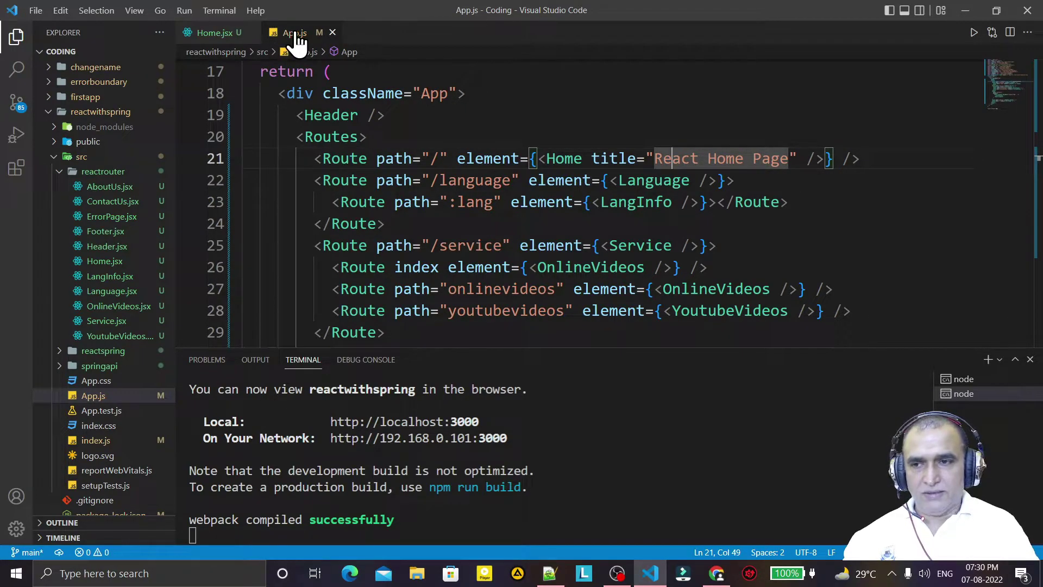
- Review probs.title in Home.jsx against the title prop in App.js, then bring Chrome forward
{"action": "left_click", "coordinate": [214, 37]}
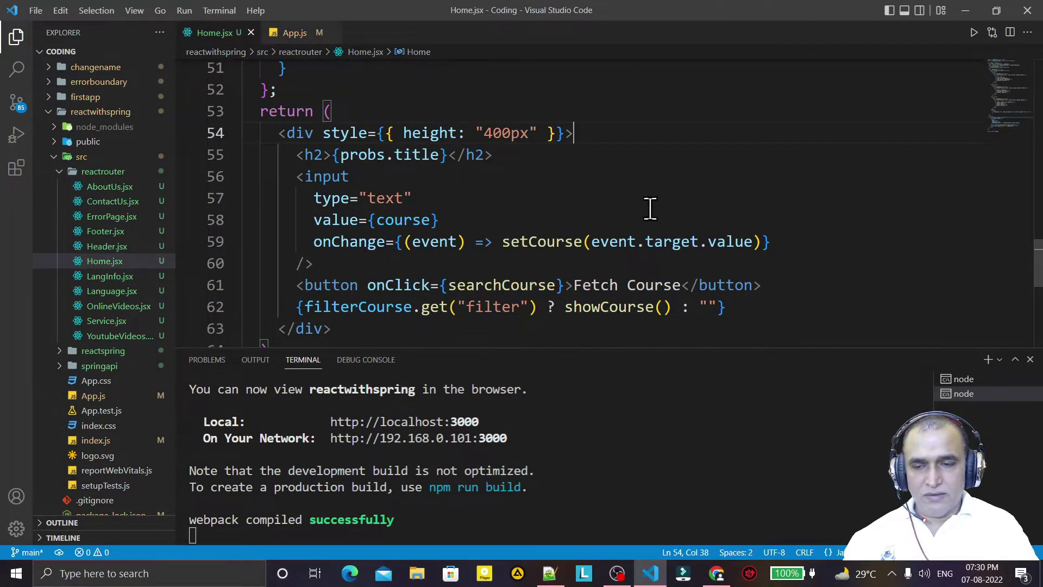
{"action": "left_click_drag", "start_coordinate": [1034, 261], "coordinate": [1031, 75]}
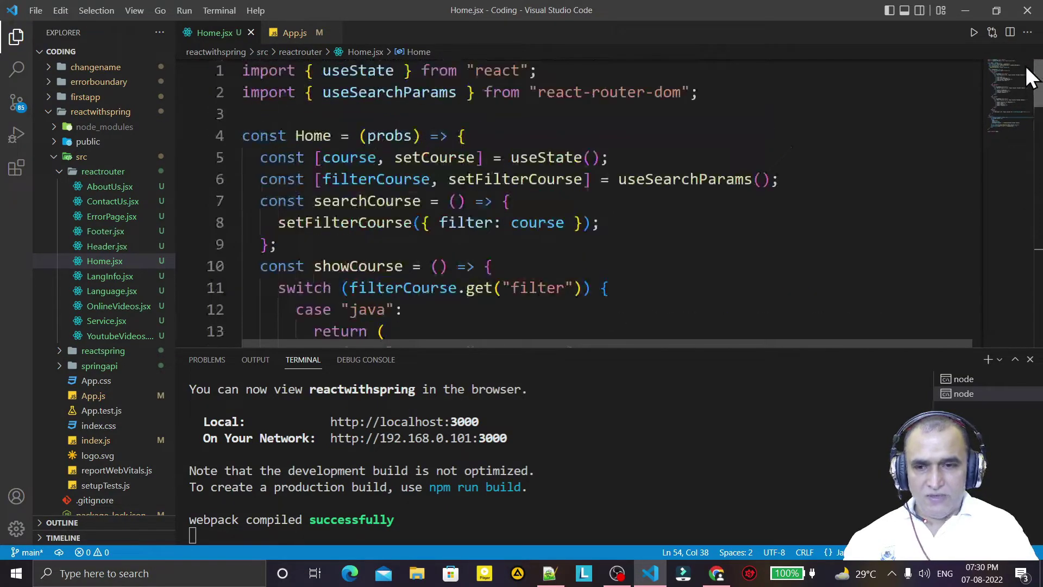
{"action": "mouse_move", "coordinate": [412, 137]}
{"action": "left_mouse_down"}
{"action": "mouse_move", "coordinate": [365, 137]}
{"action": "mouse_move", "coordinate": [417, 136]}
{"action": "left_mouse_up"}
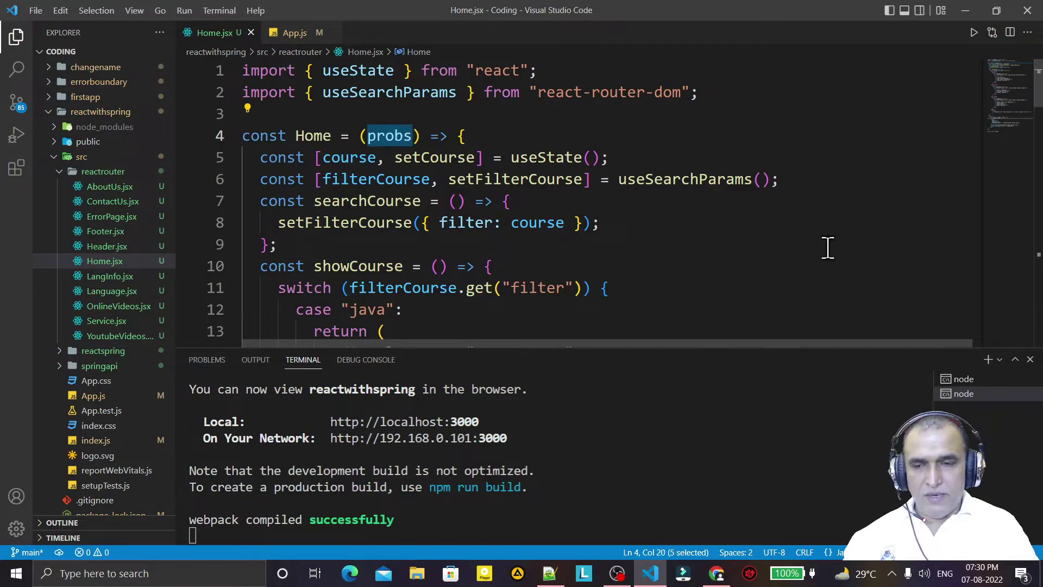
{"action": "left_click_drag", "start_coordinate": [1038, 81], "coordinate": [1038, 261]}
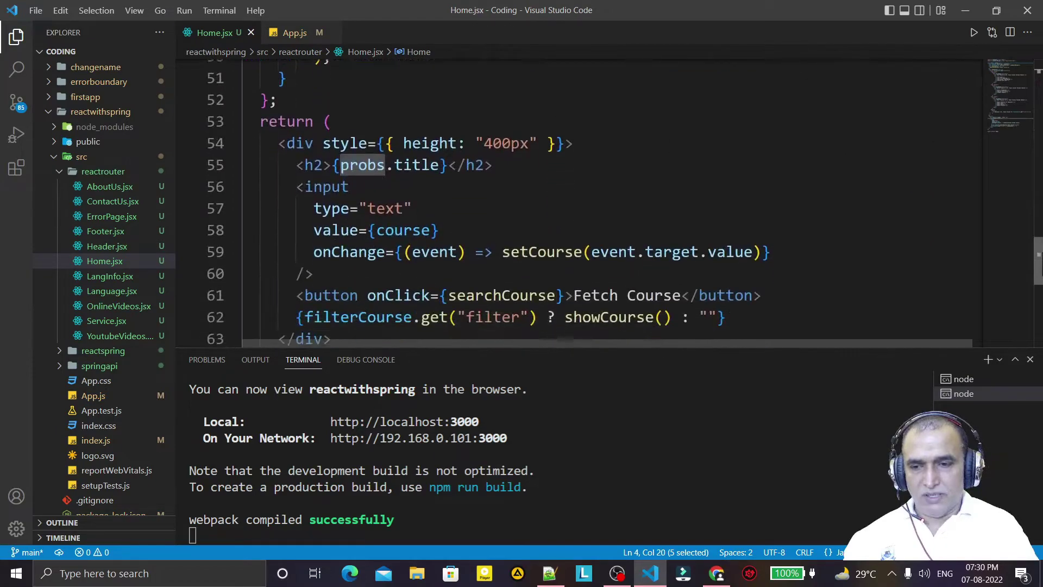
{"action": "left_click", "coordinate": [426, 171]}
{"action": "left_click", "coordinate": [293, 35]}
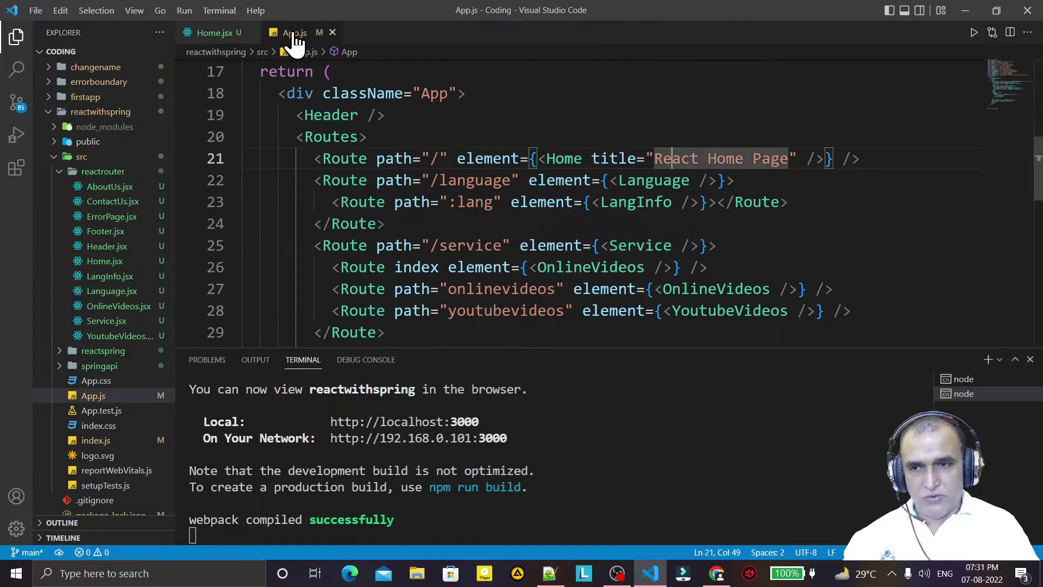
{"action": "left_click", "coordinate": [628, 160]}
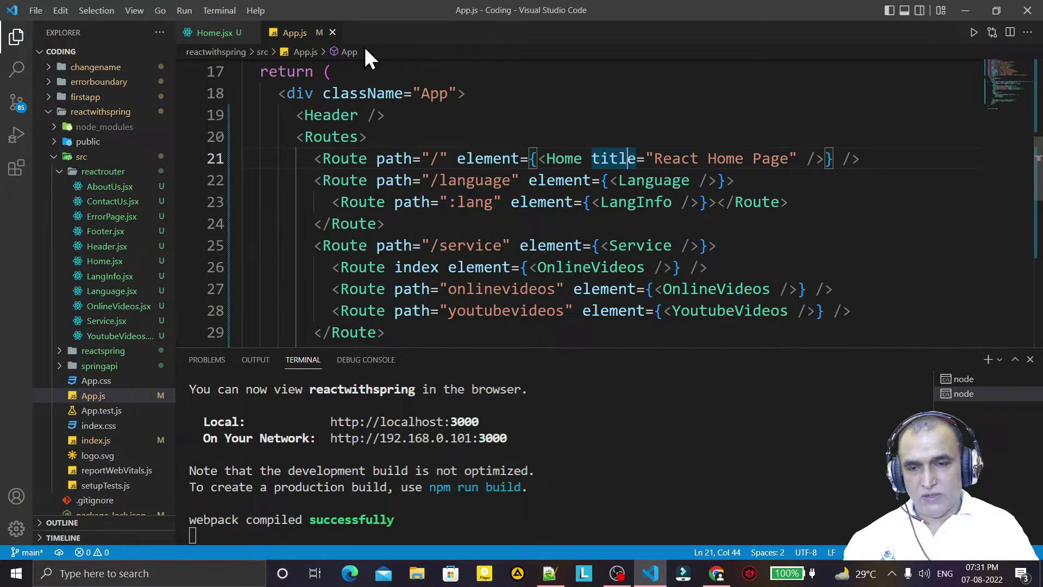
{"action": "left_click", "coordinate": [210, 32]}
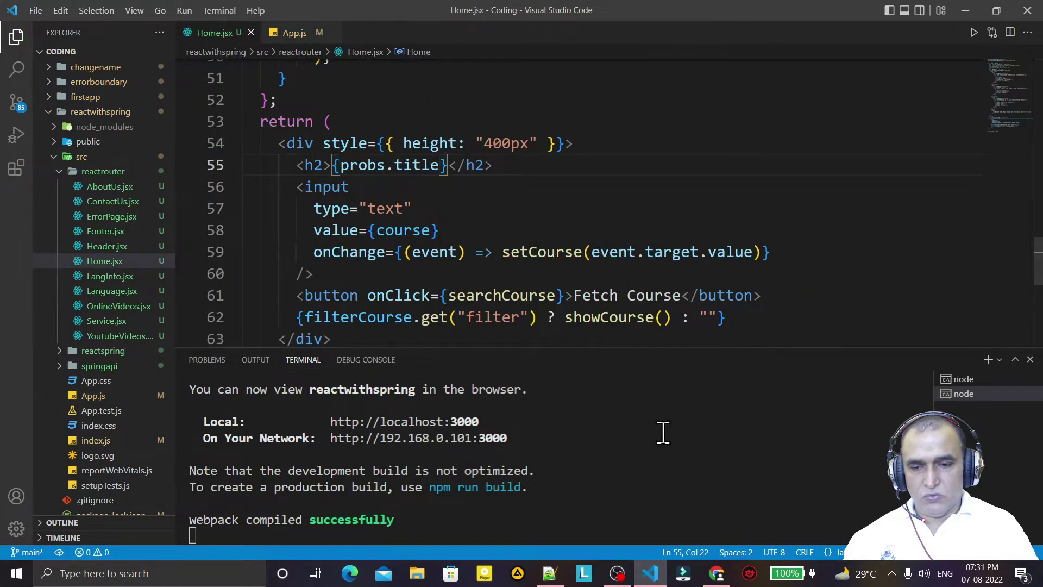
{"action": "left_click", "coordinate": [717, 573]}
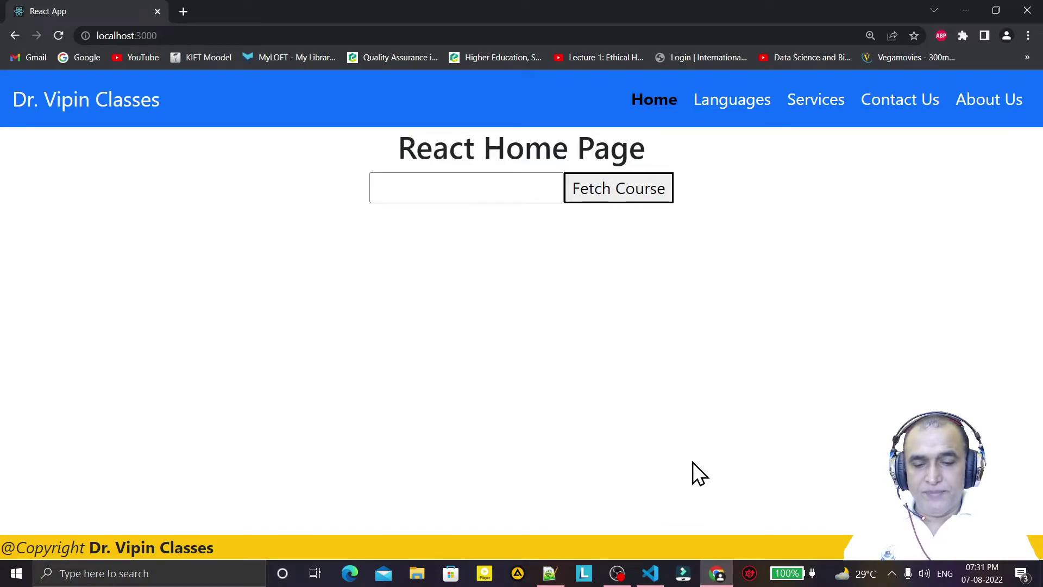
{"action": "left_click", "coordinate": [649, 573]}
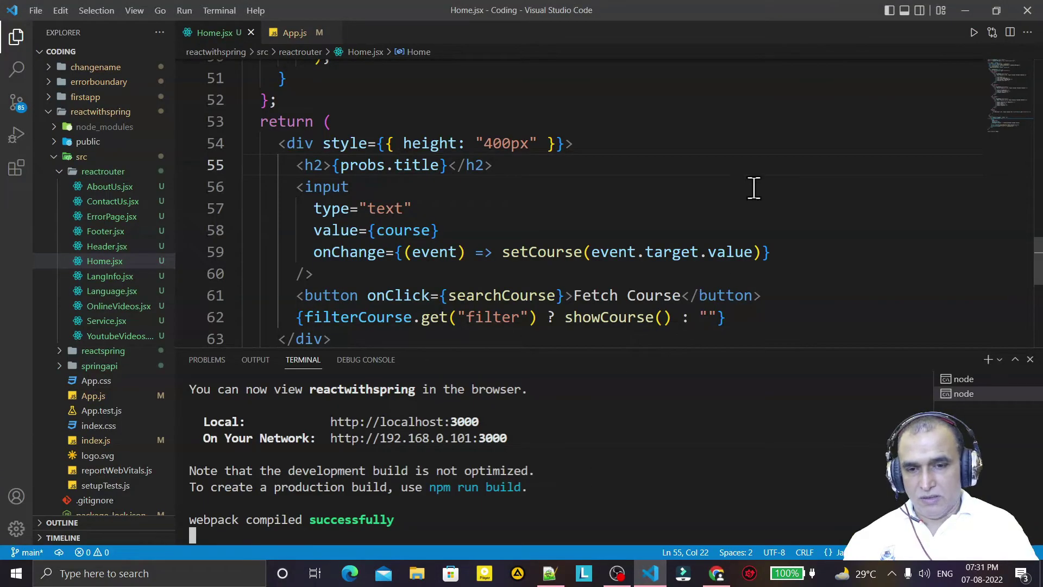
{"action": "left_click", "coordinate": [813, 195]}
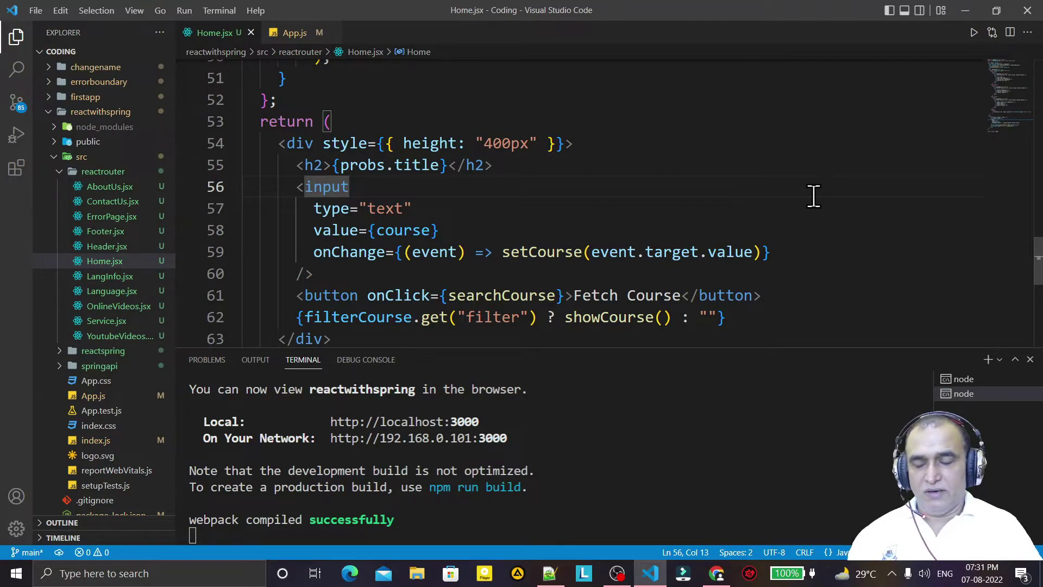